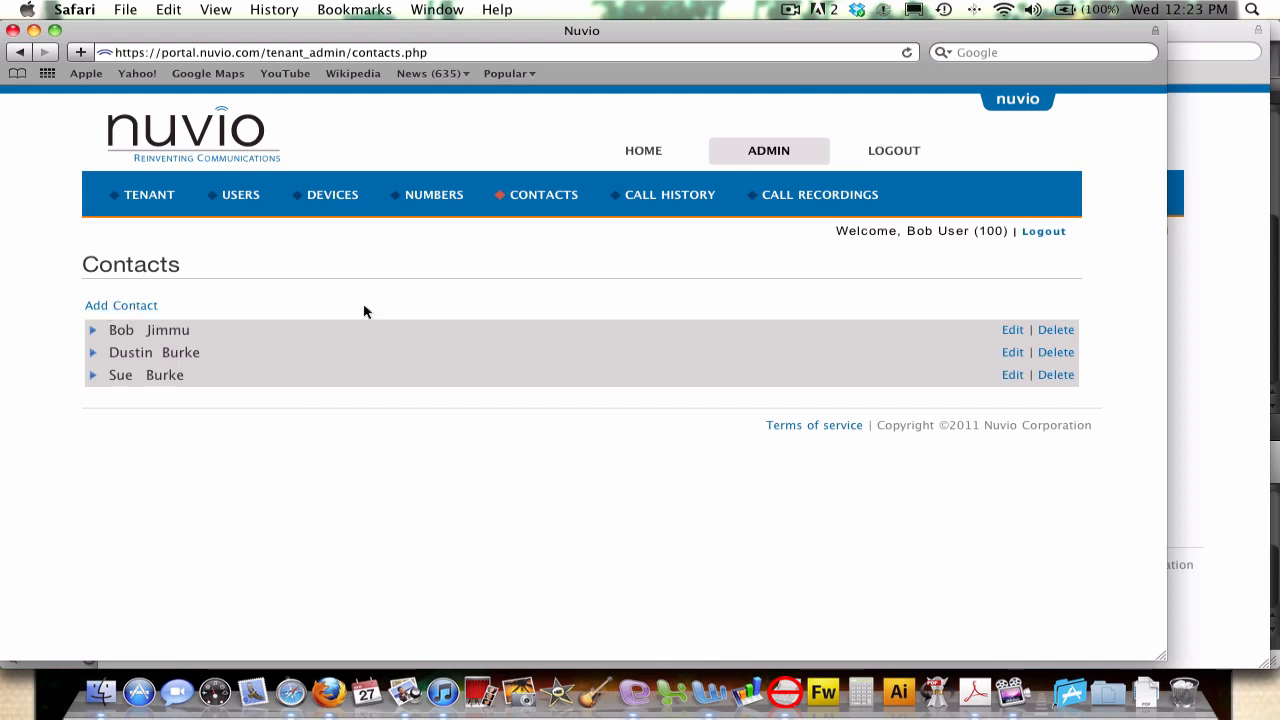
Step: Open the first contact's details for editing and update the contact
left_click(1013, 331)
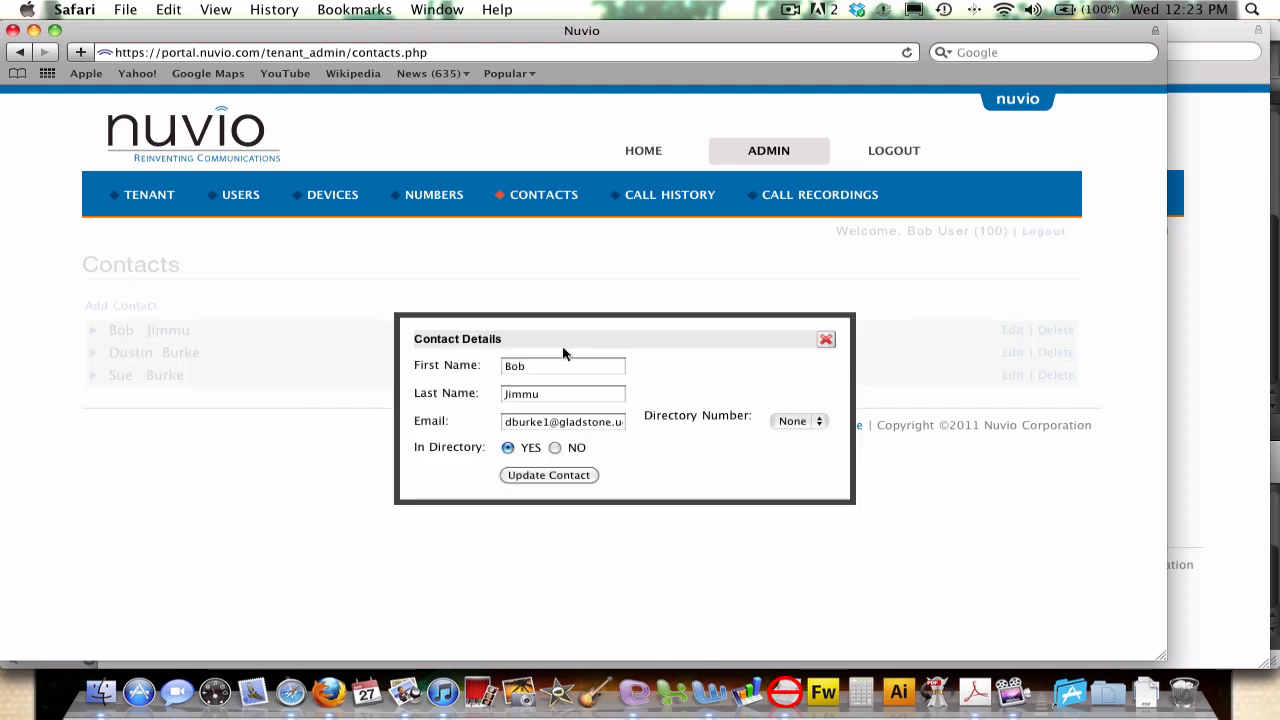
left_click(570, 477)
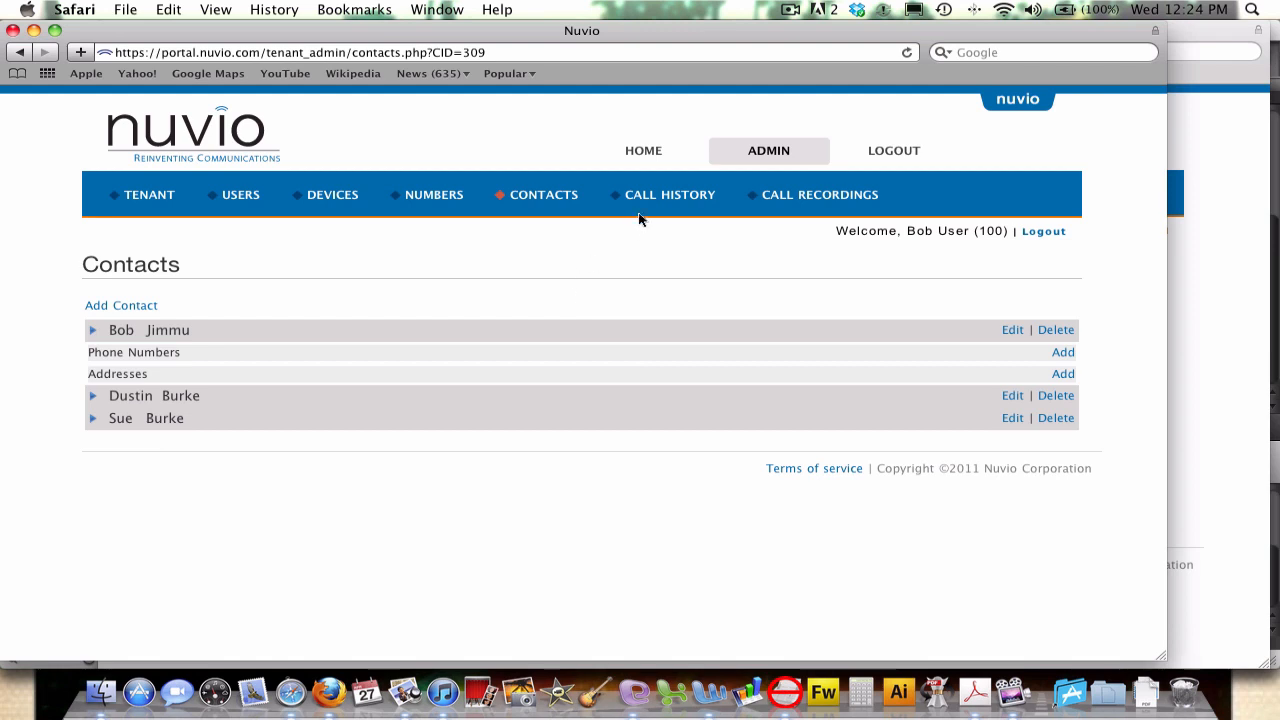
Step: Set the call history report's date range from January 01, 2011 to January 31, 2011
left_click(677, 197)
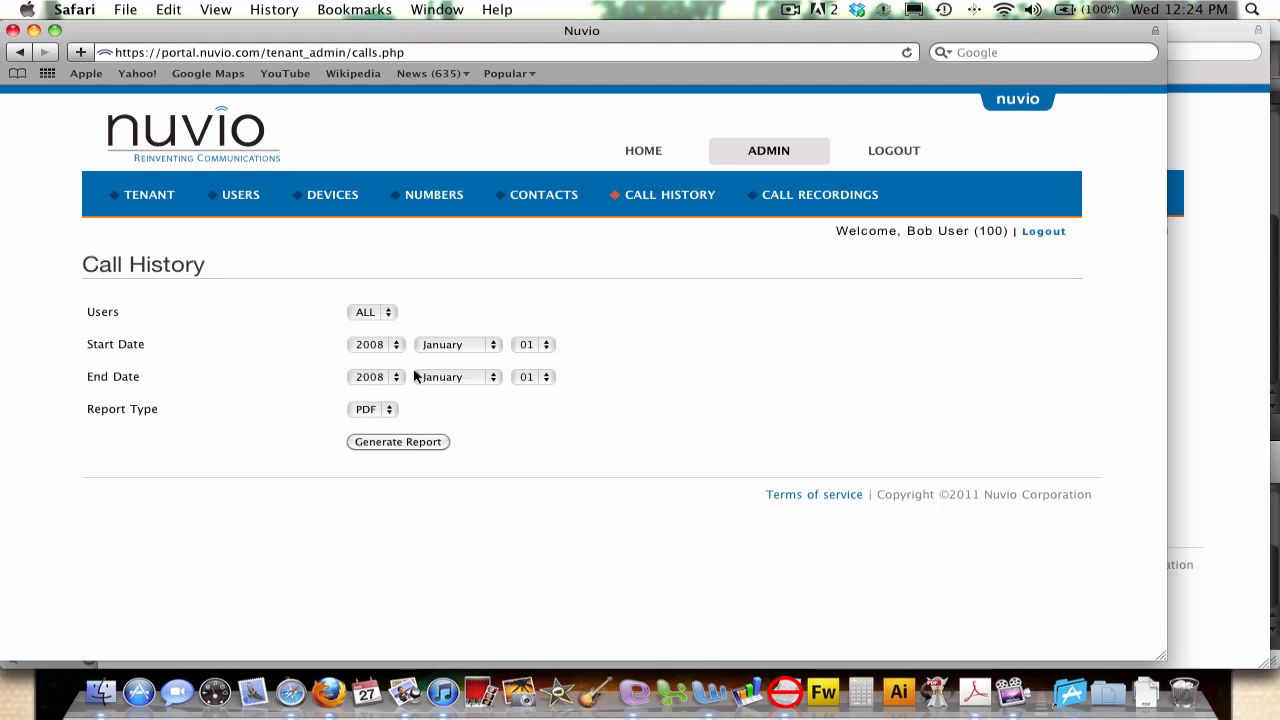
left_click(392, 347)
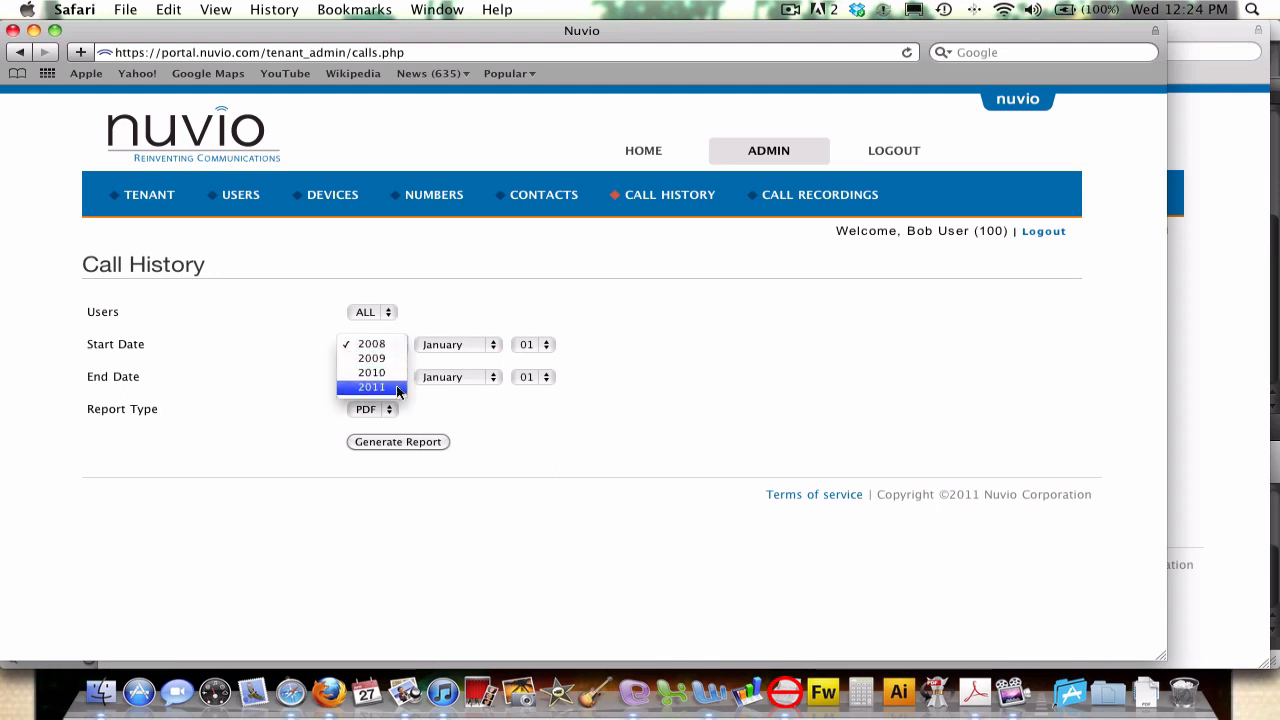
left_click(396, 390)
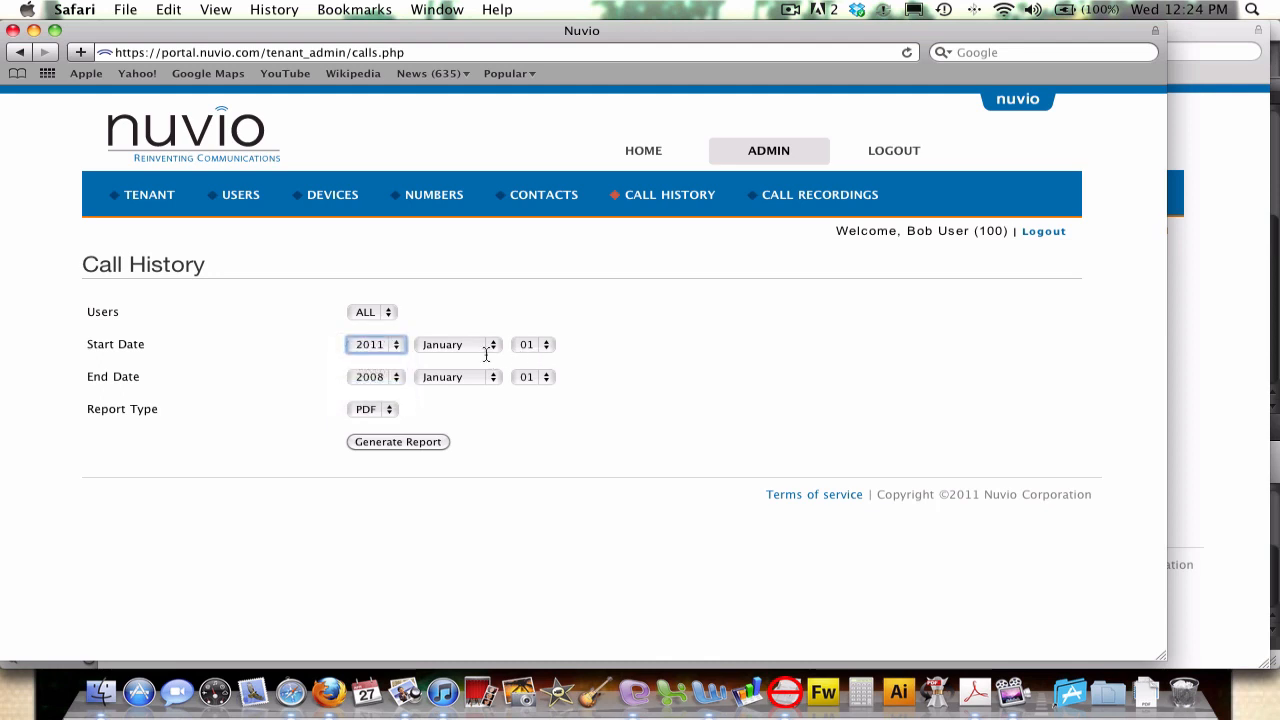
left_click(391, 379)
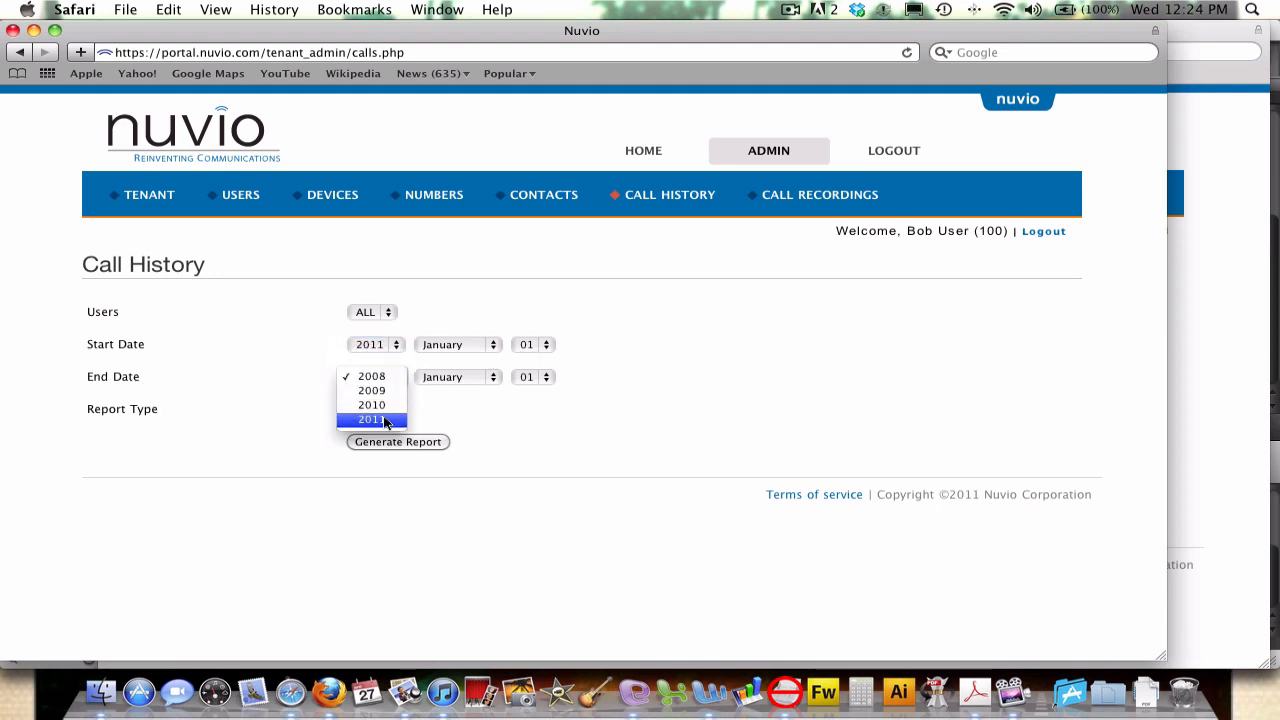
left_click(406, 421)
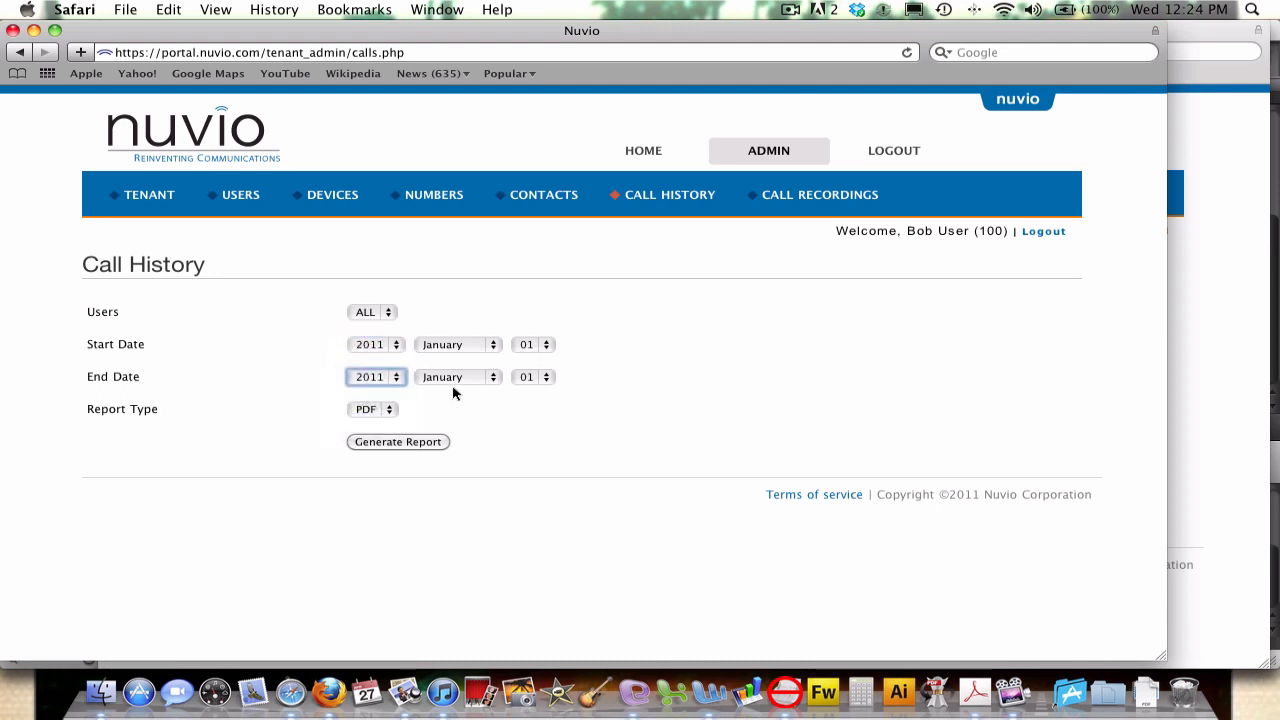
left_click(528, 380)
mouse_move(536, 661)
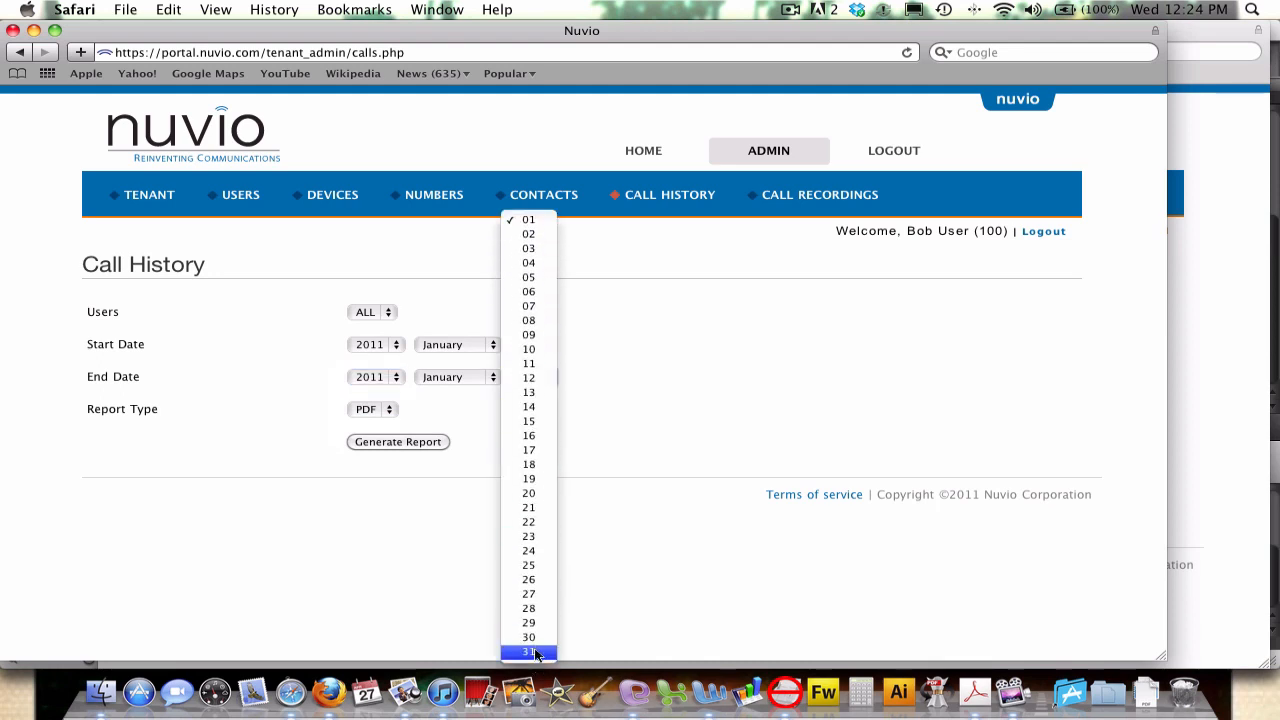
left_click(536, 652)
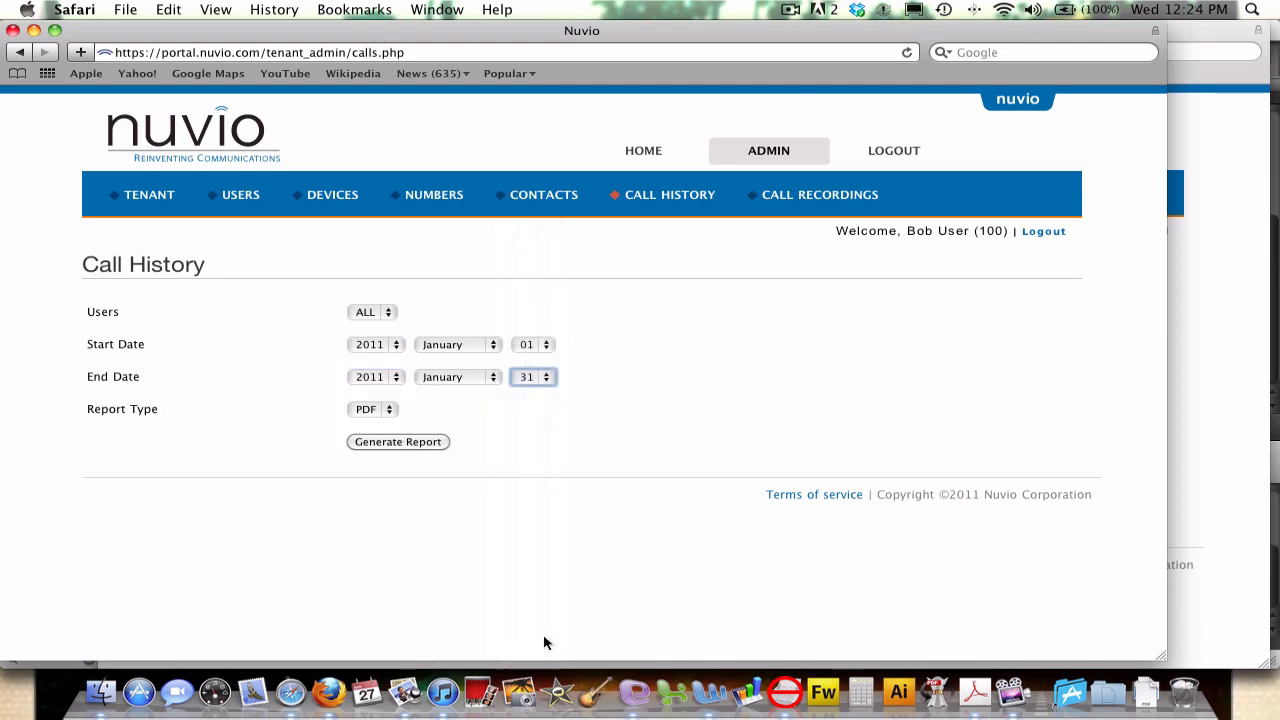
Step: Generate the PDF call history report for all users, then close the report and the downloads list
left_click(413, 445)
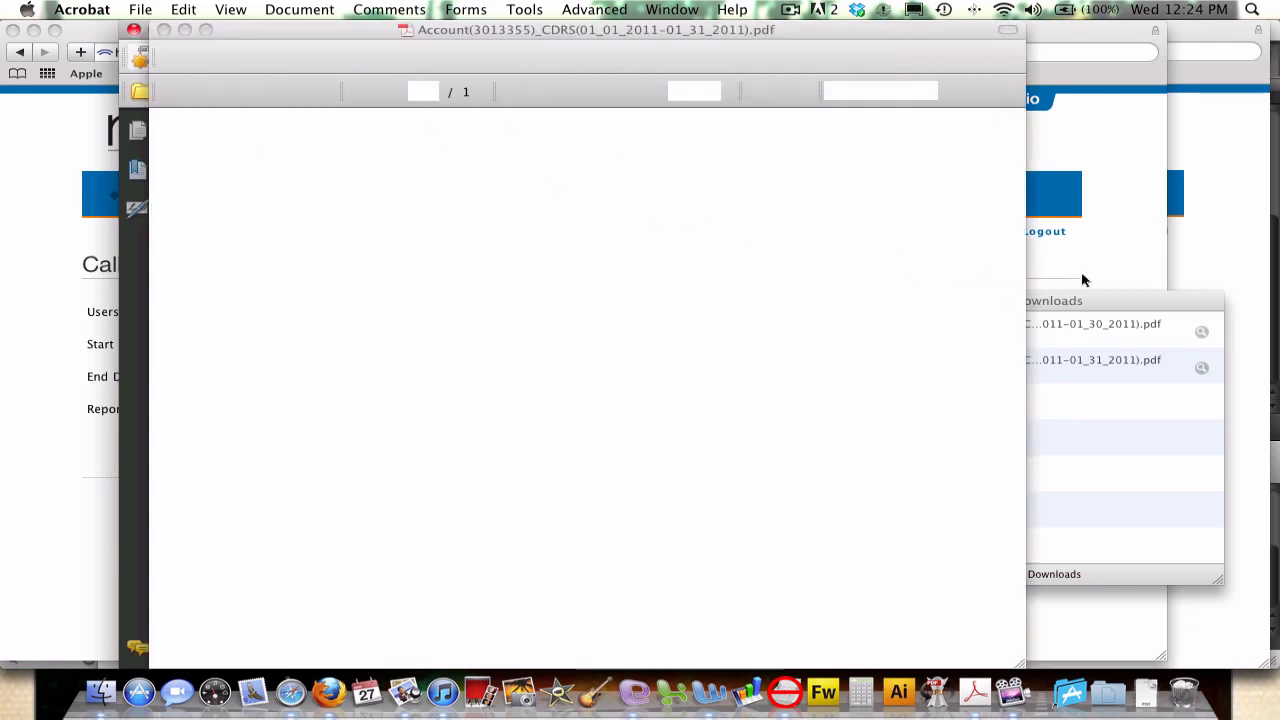
left_click(165, 30)
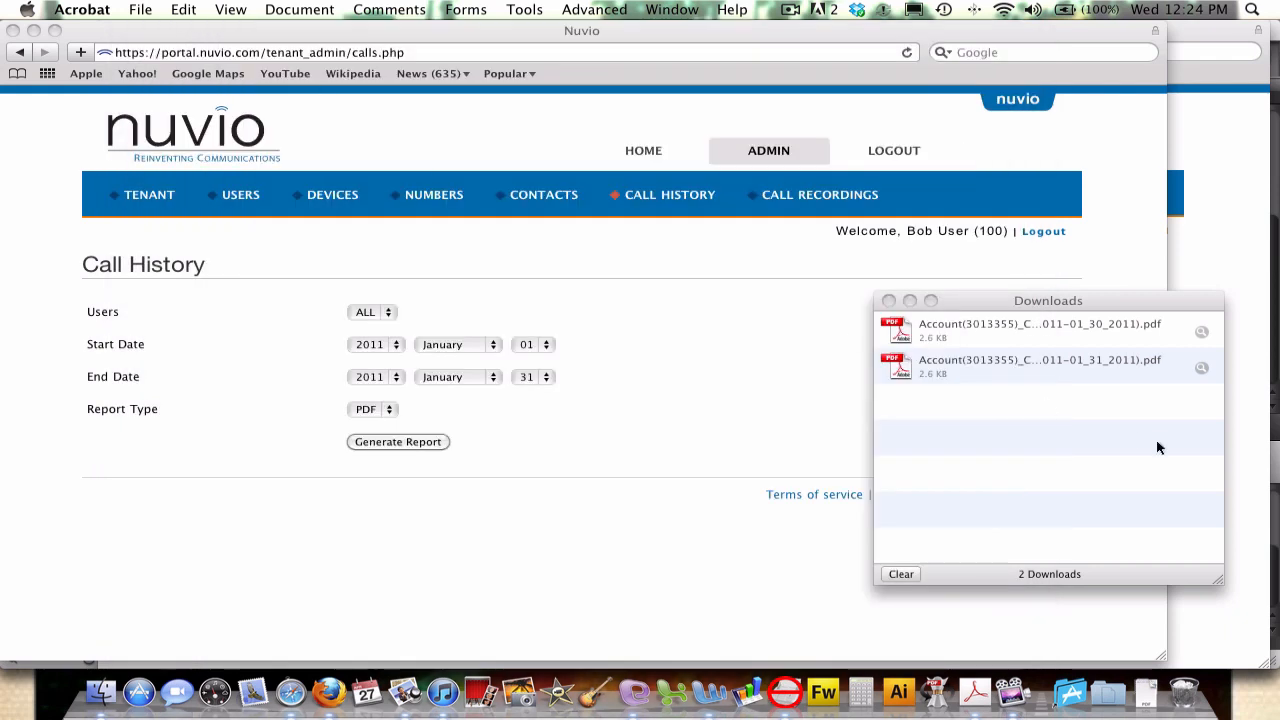
left_click(885, 300)
left_click(757, 356)
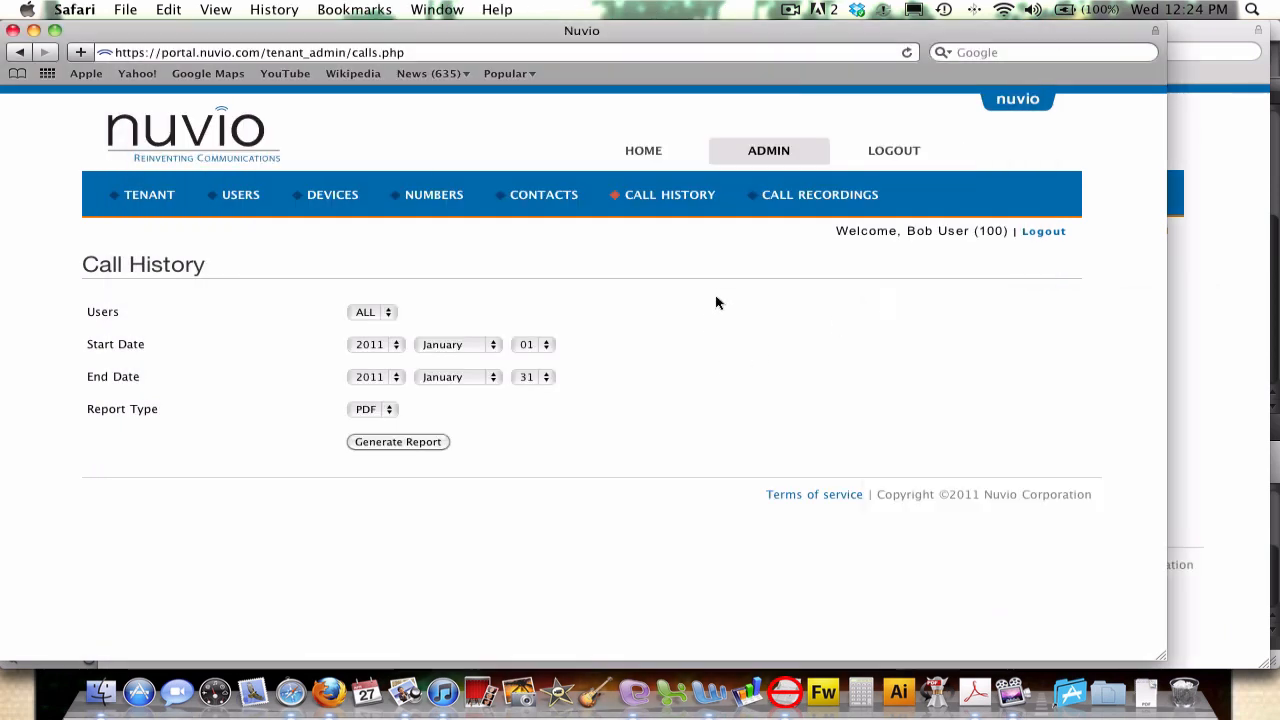
Step: View the tenant's call recordings and open the details of the user with extension 100
left_click(798, 196)
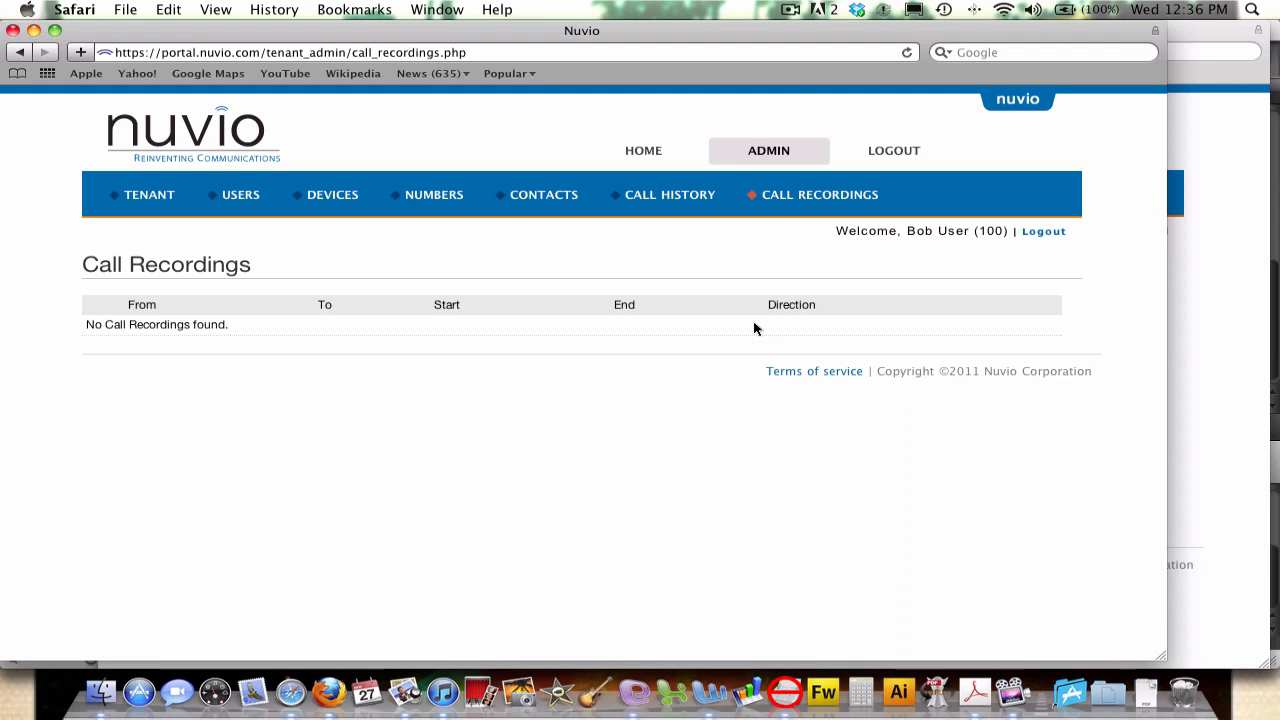
left_click(240, 196)
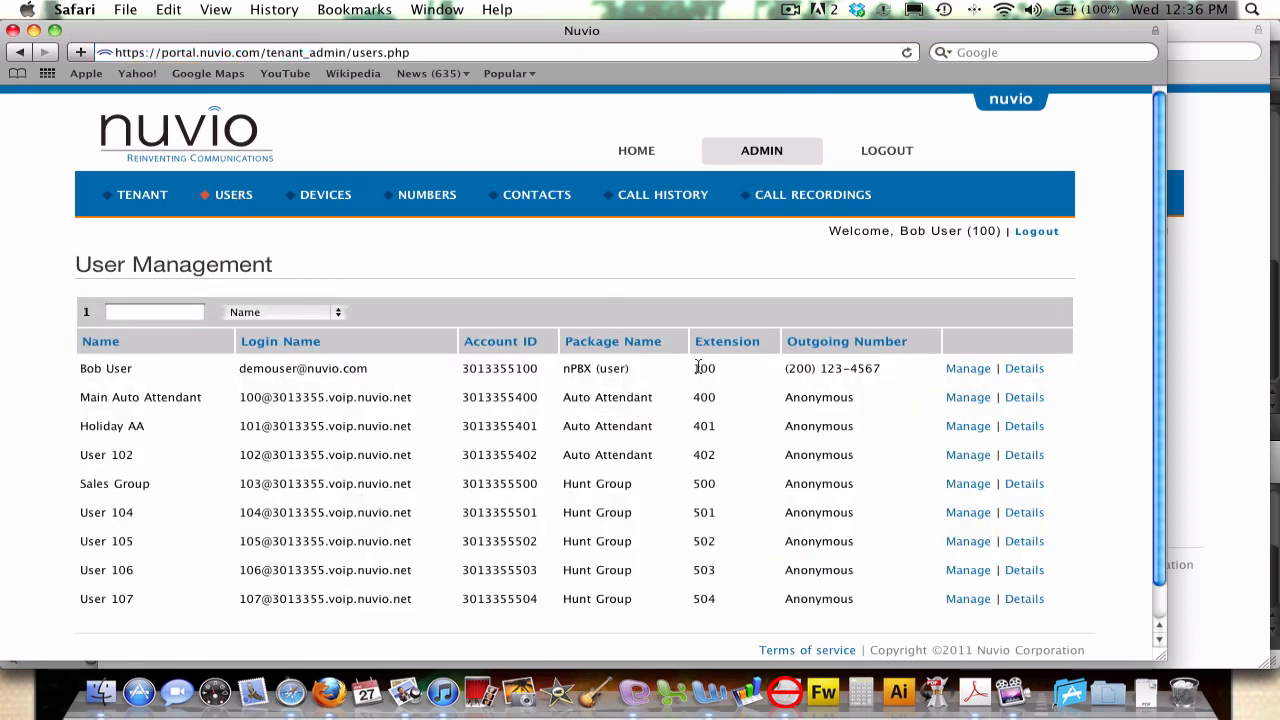
left_click(1026, 369)
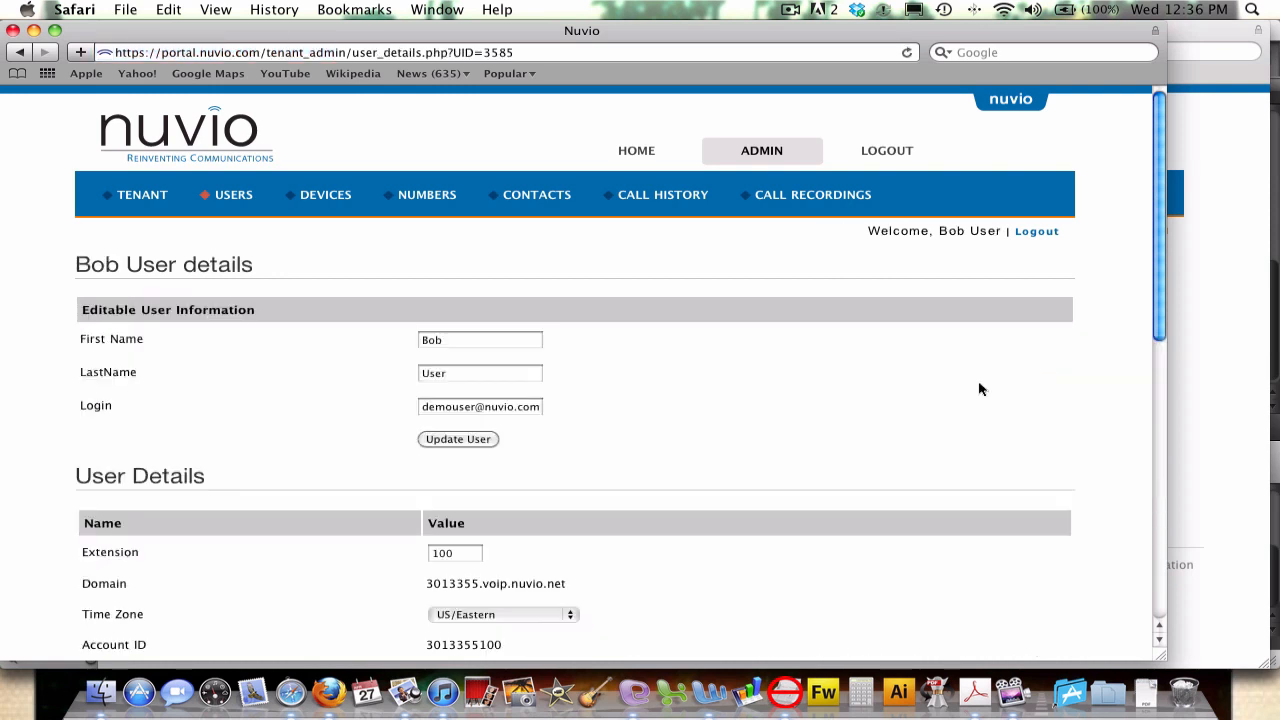
Step: Review the user's details and examine the Time Zone options, keeping US/Eastern selected
scroll(911, 394, "down", 2)
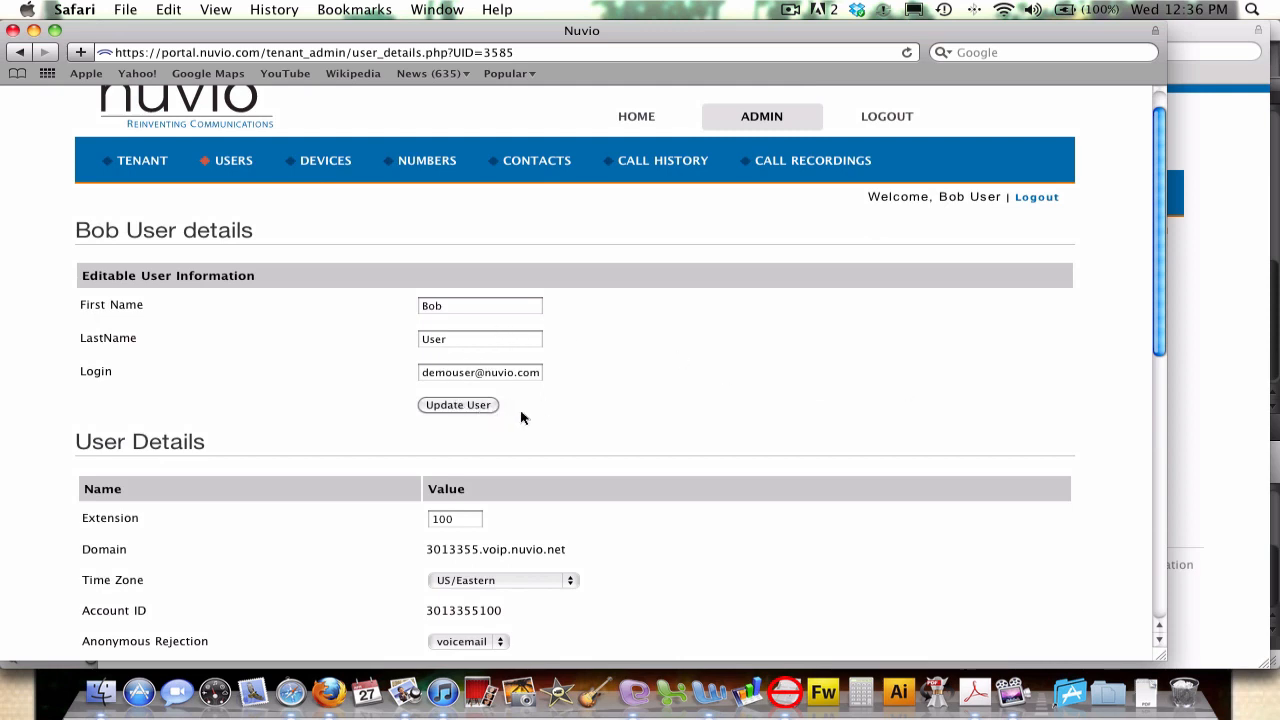
scroll(655, 409, "down", 5)
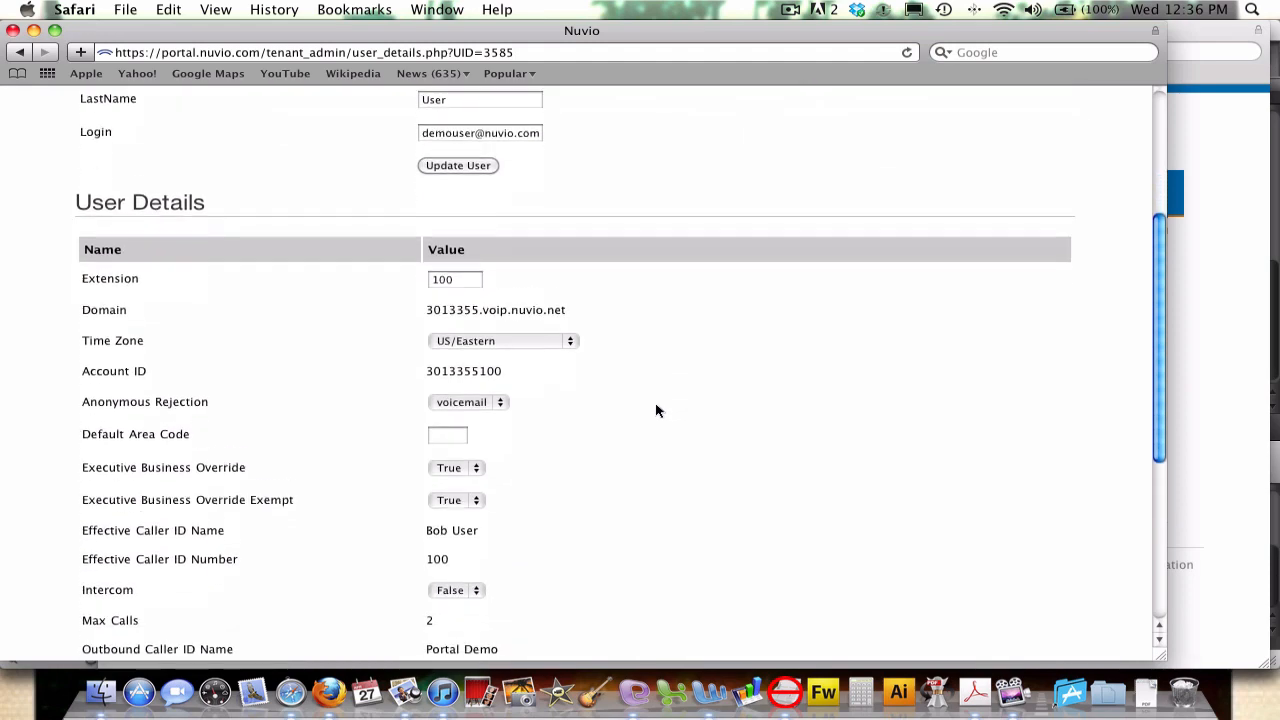
scroll(656, 410, "down", 1)
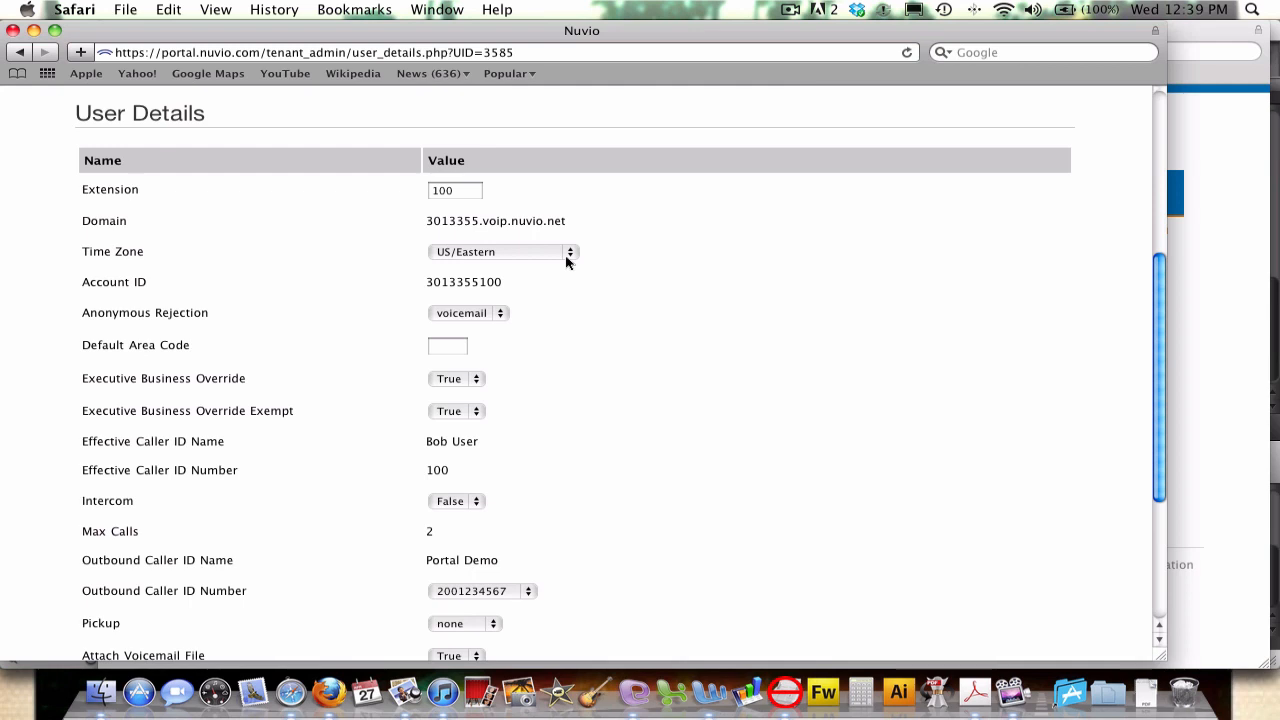
scroll(613, 286, "up", 3)
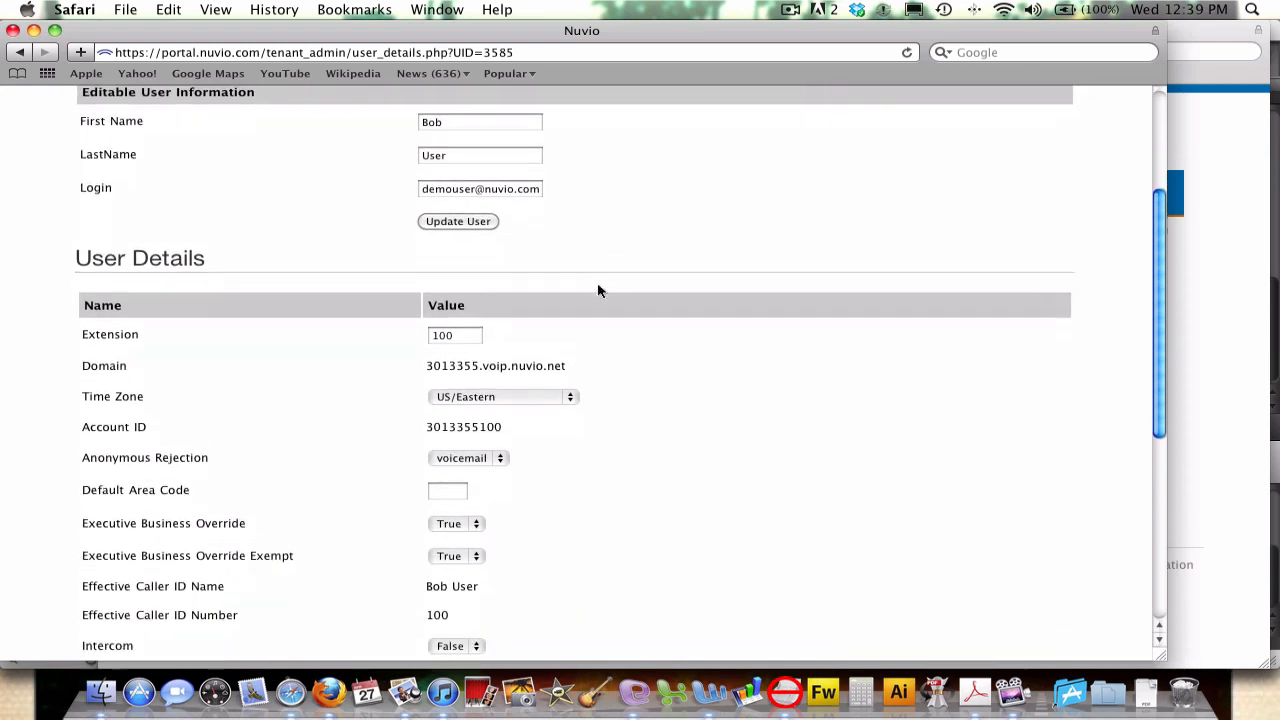
left_click(563, 396)
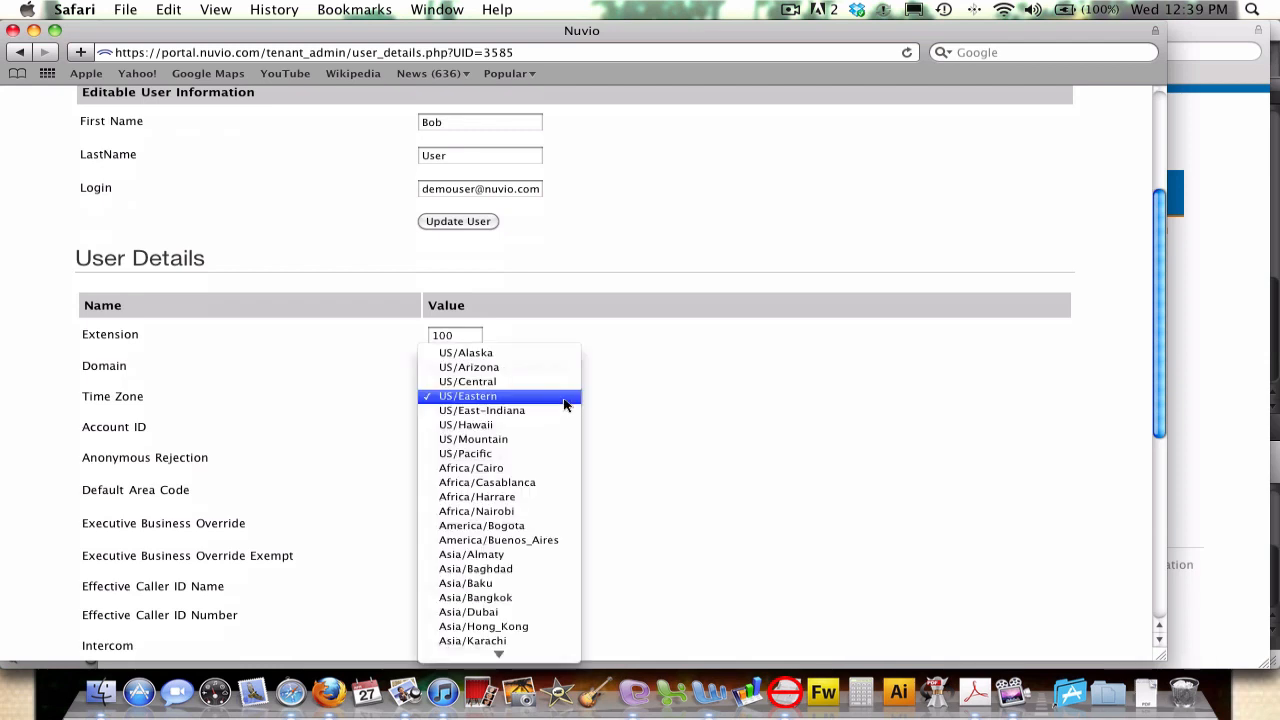
left_click(565, 404)
Step: Examine the available Anonymous Rejection options in the user's details
scroll(608, 404, "down", 1)
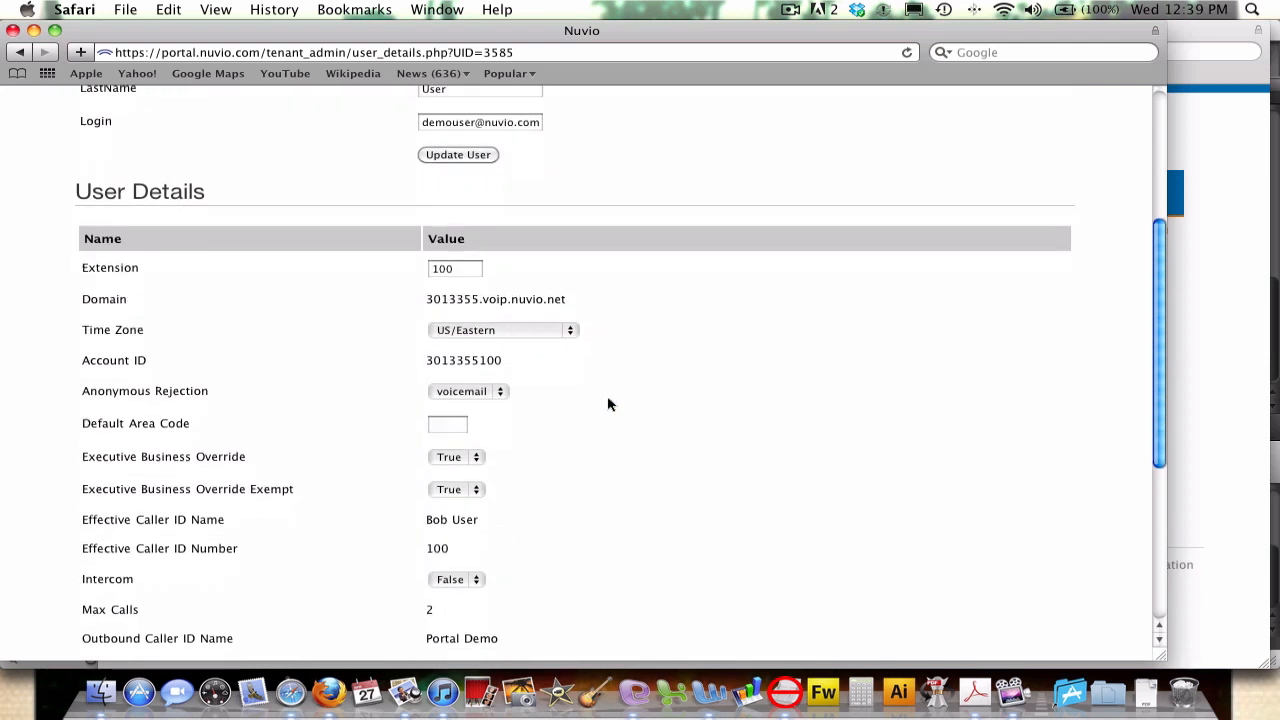
scroll(607, 404, "down", 1)
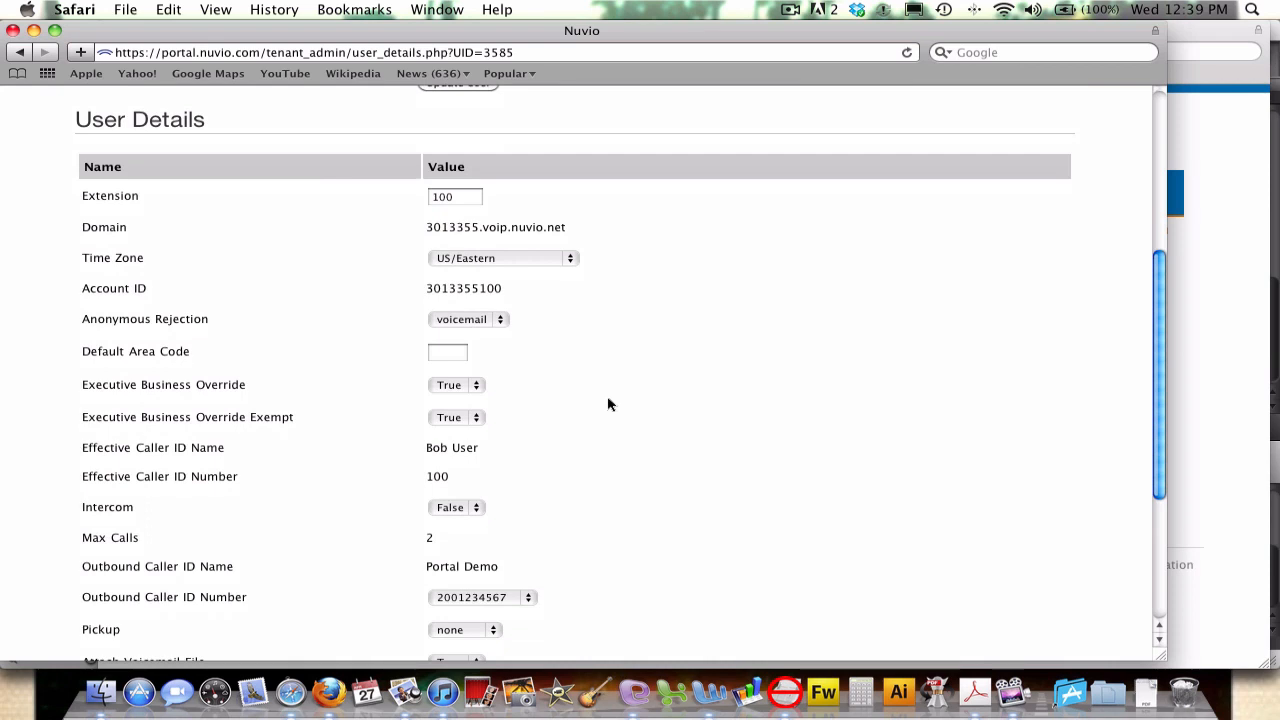
left_click(473, 322)
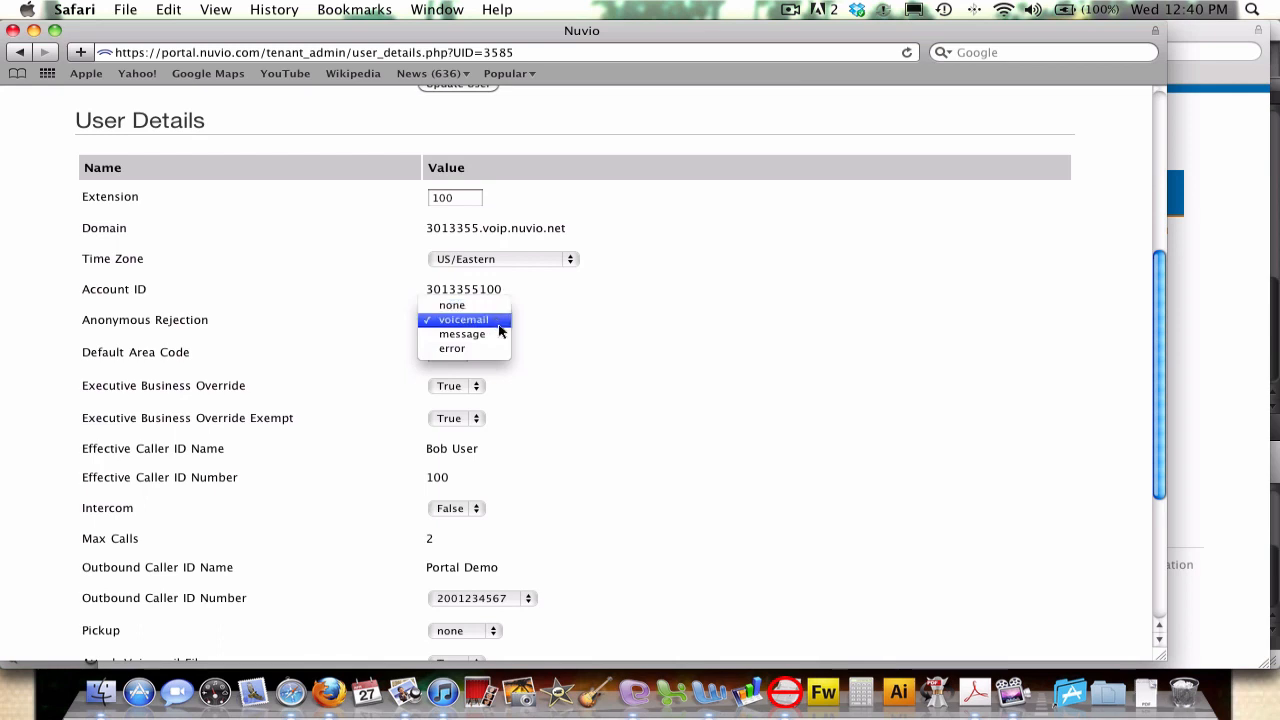
left_click(548, 346)
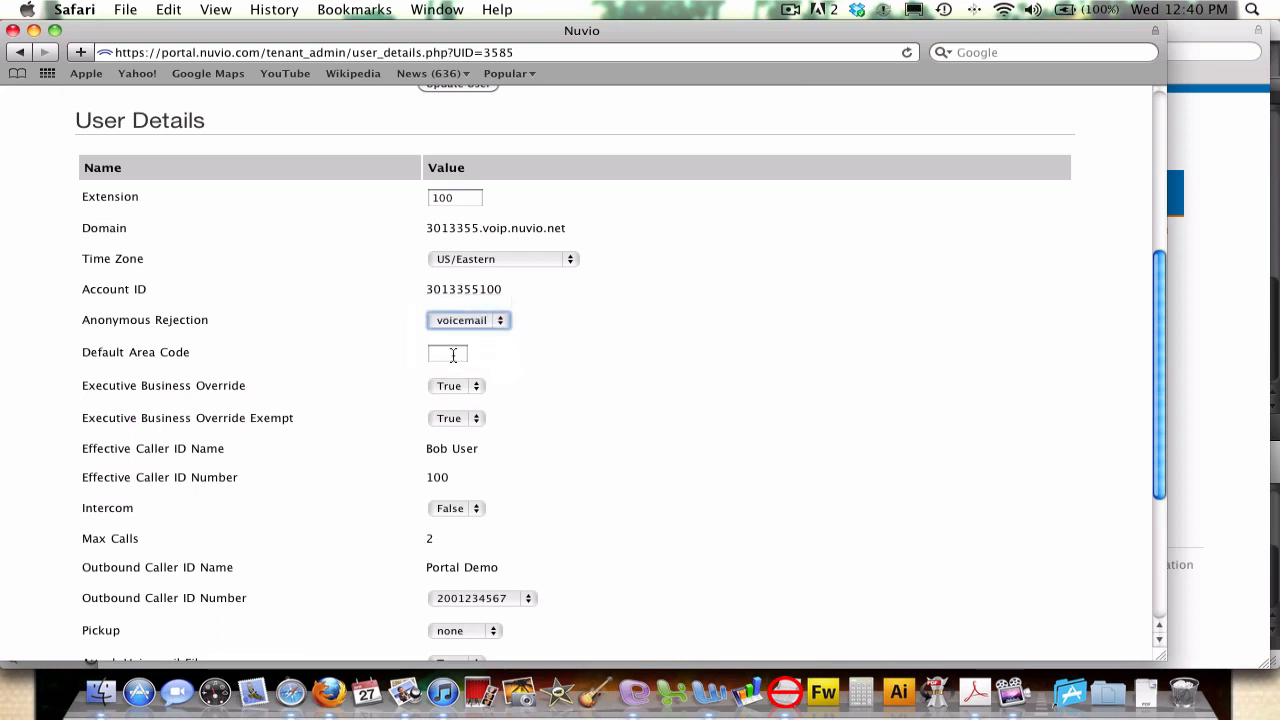
left_click(558, 364)
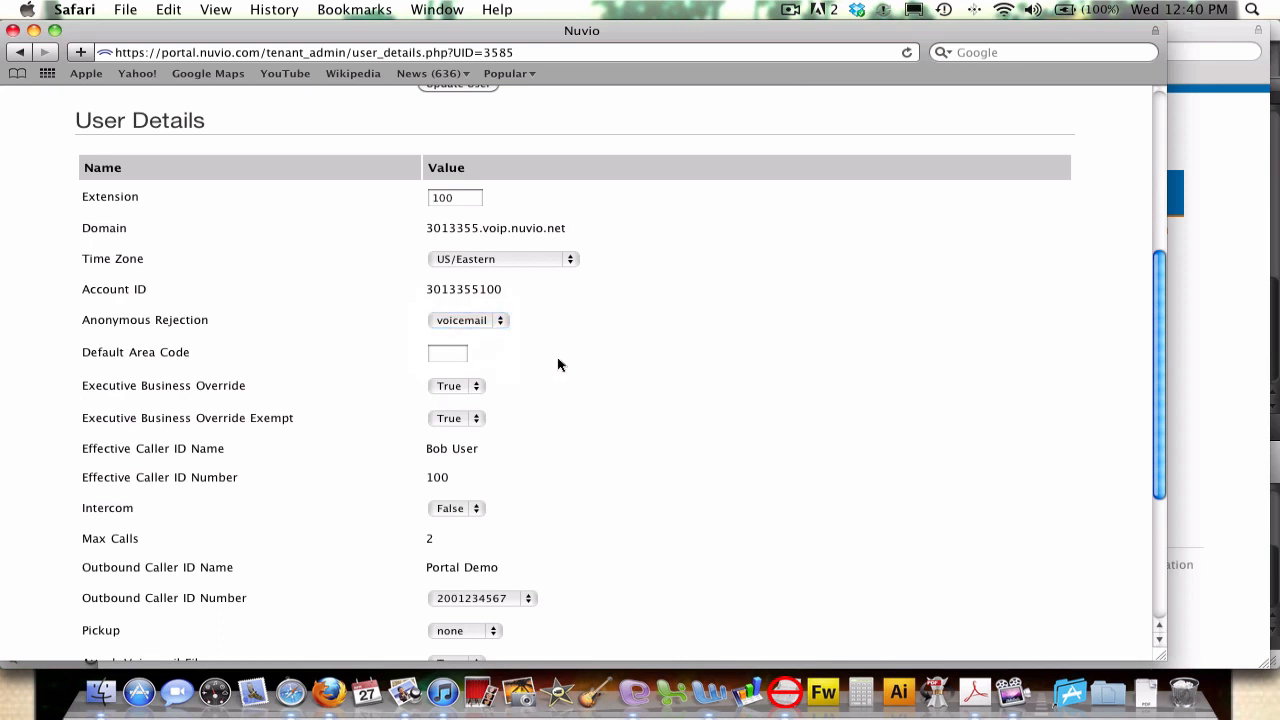
Step: Examine the description and options of the user's Executive Business Override setting
scroll(560, 362, "down", 2)
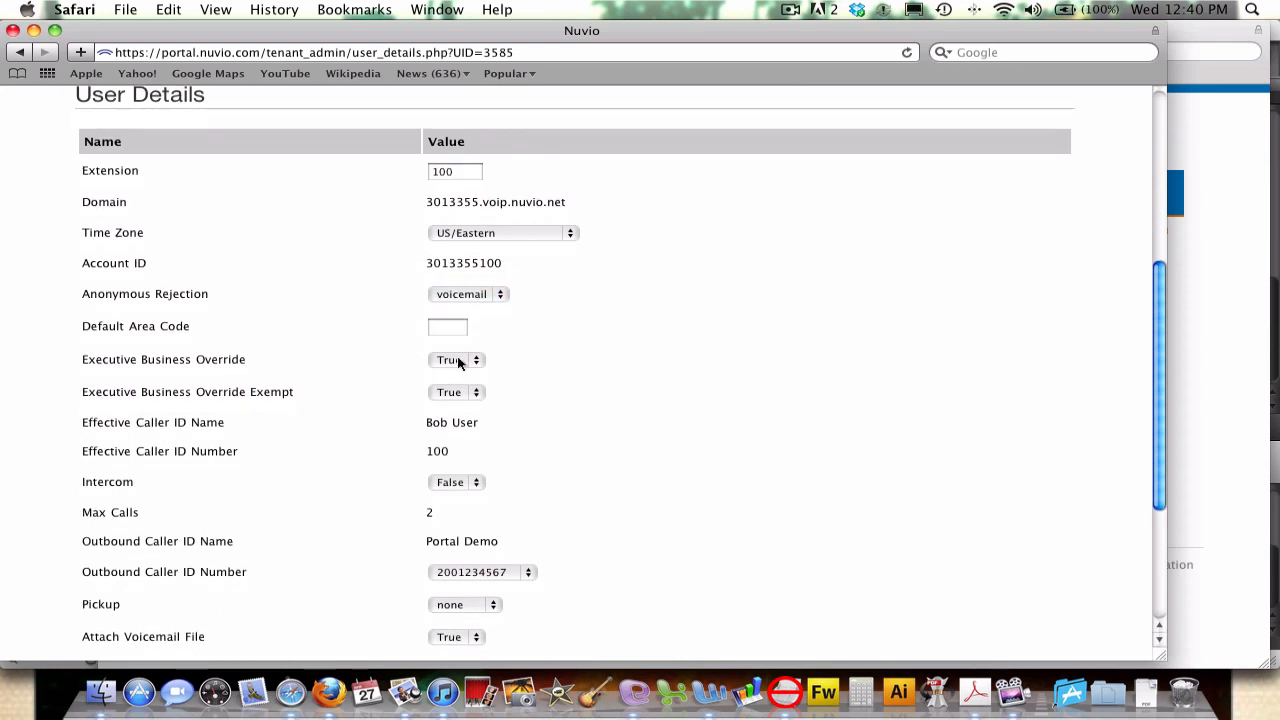
mouse_move(287, 365)
left_click(458, 362)
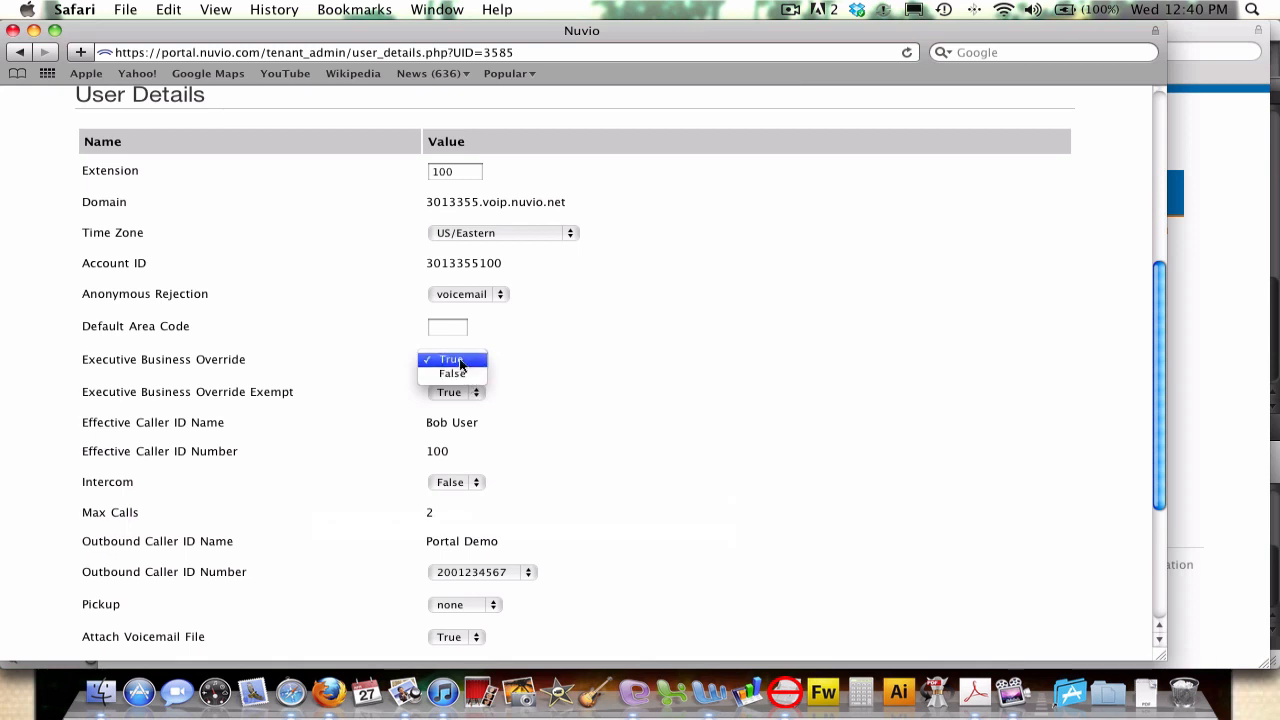
left_click(391, 364)
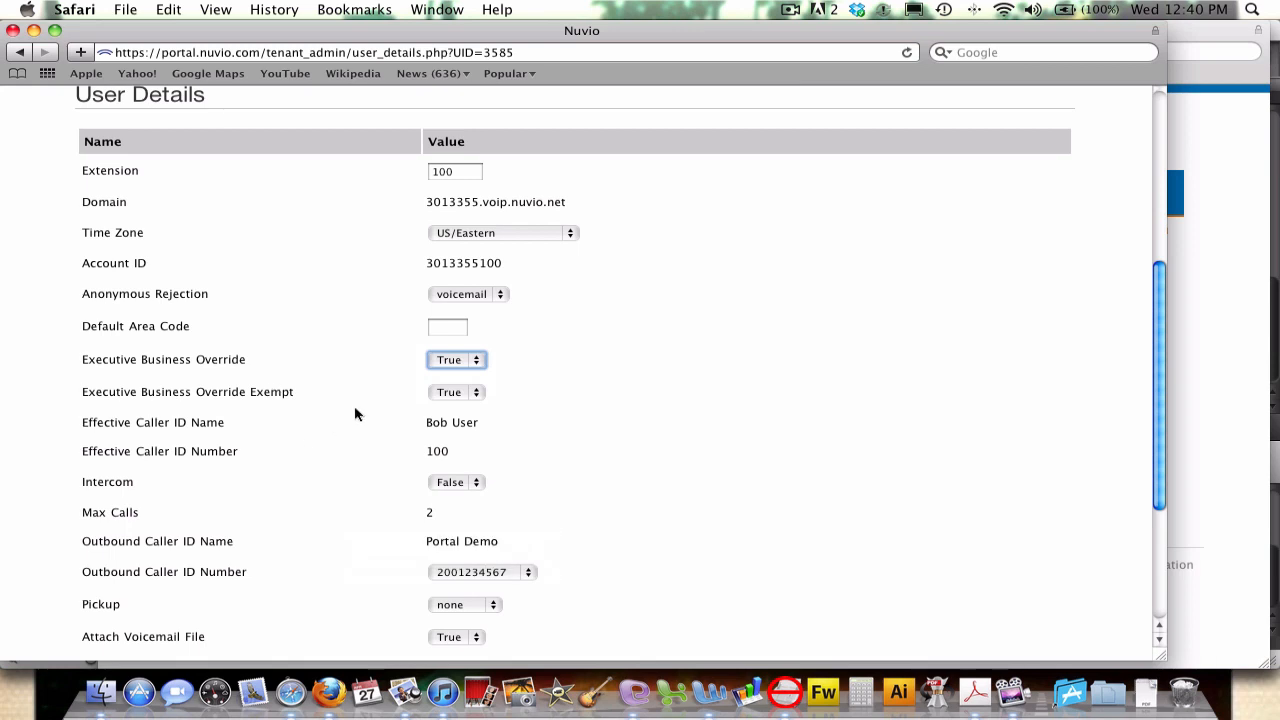
mouse_move(213, 363)
mouse_move(175, 327)
left_click(350, 397)
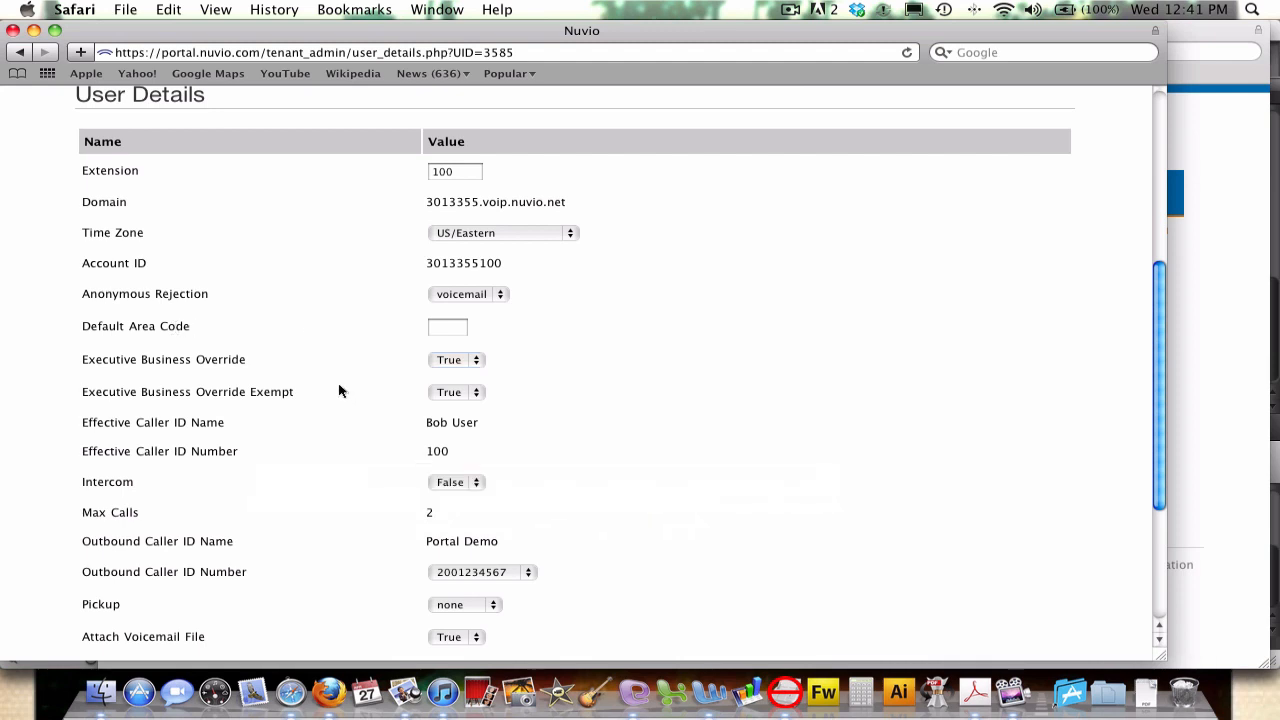
Step: Examine the description and options of the Executive Business Override Exempt setting
mouse_move(278, 395)
left_click(472, 396)
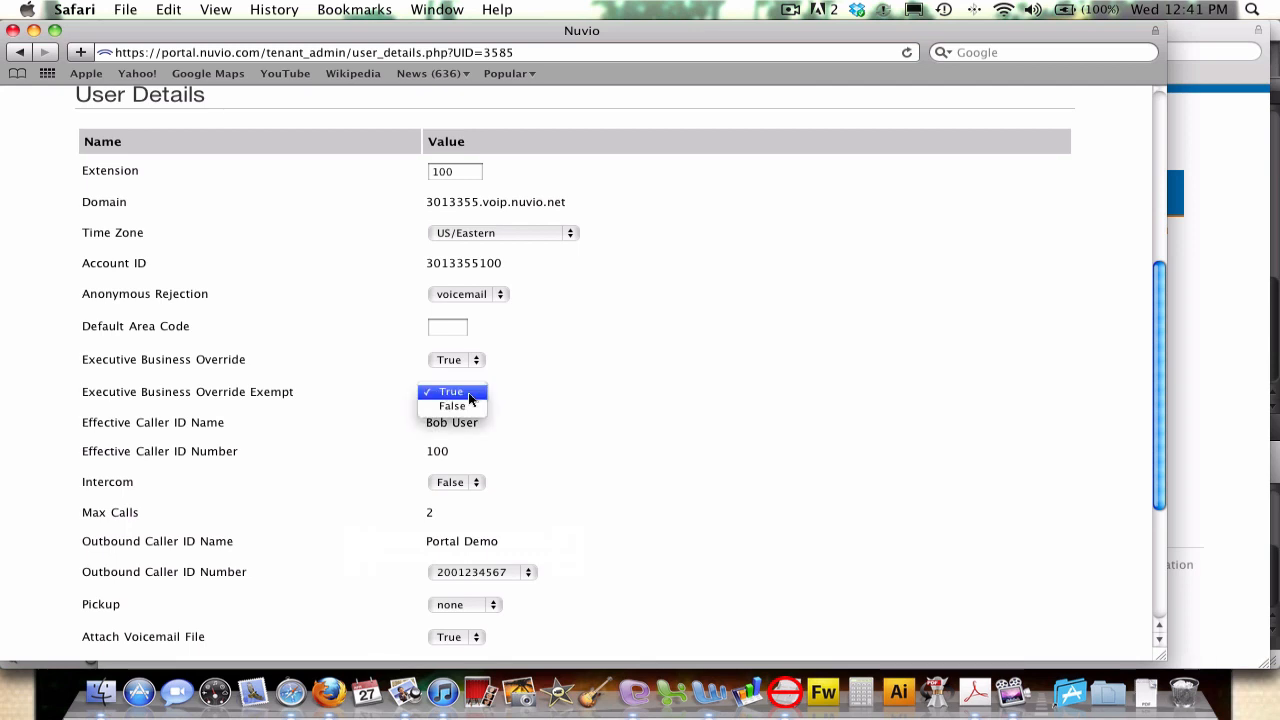
left_click(393, 398)
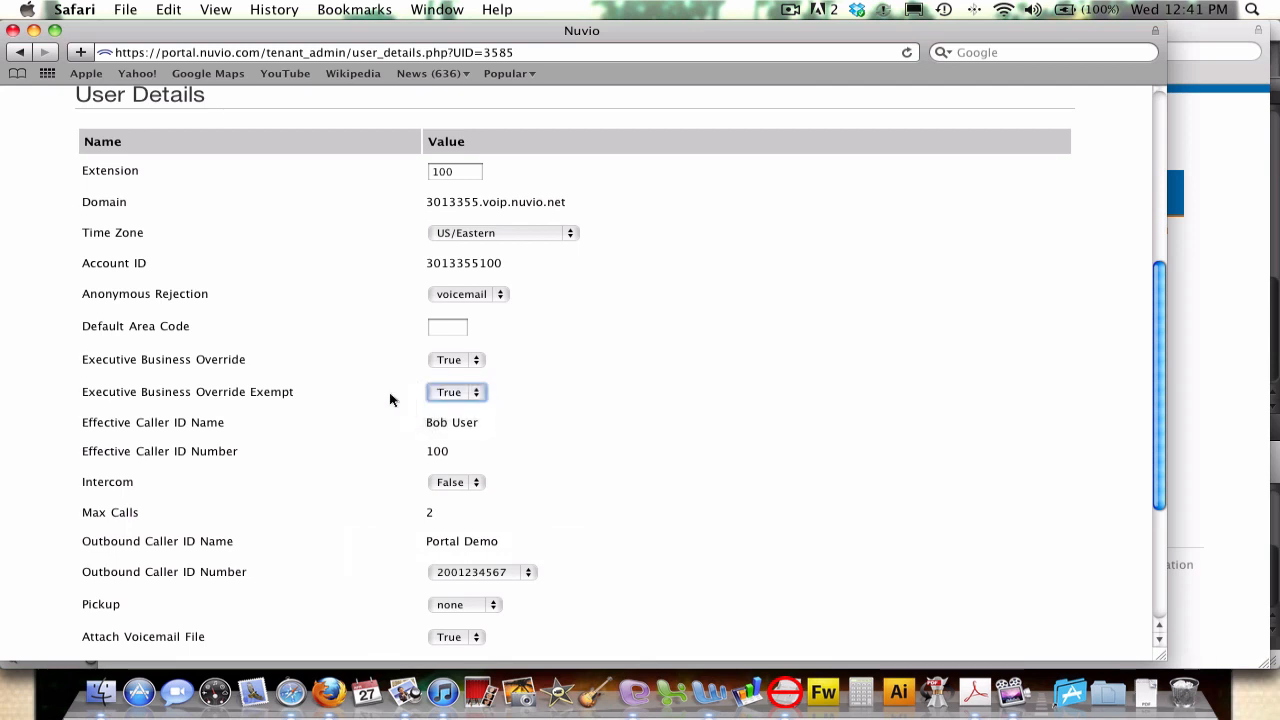
Step: Check the effective caller ID fields and set the user's Intercom option to True
scroll(390, 399, "down", 1)
scroll(390, 399, "down", 1)
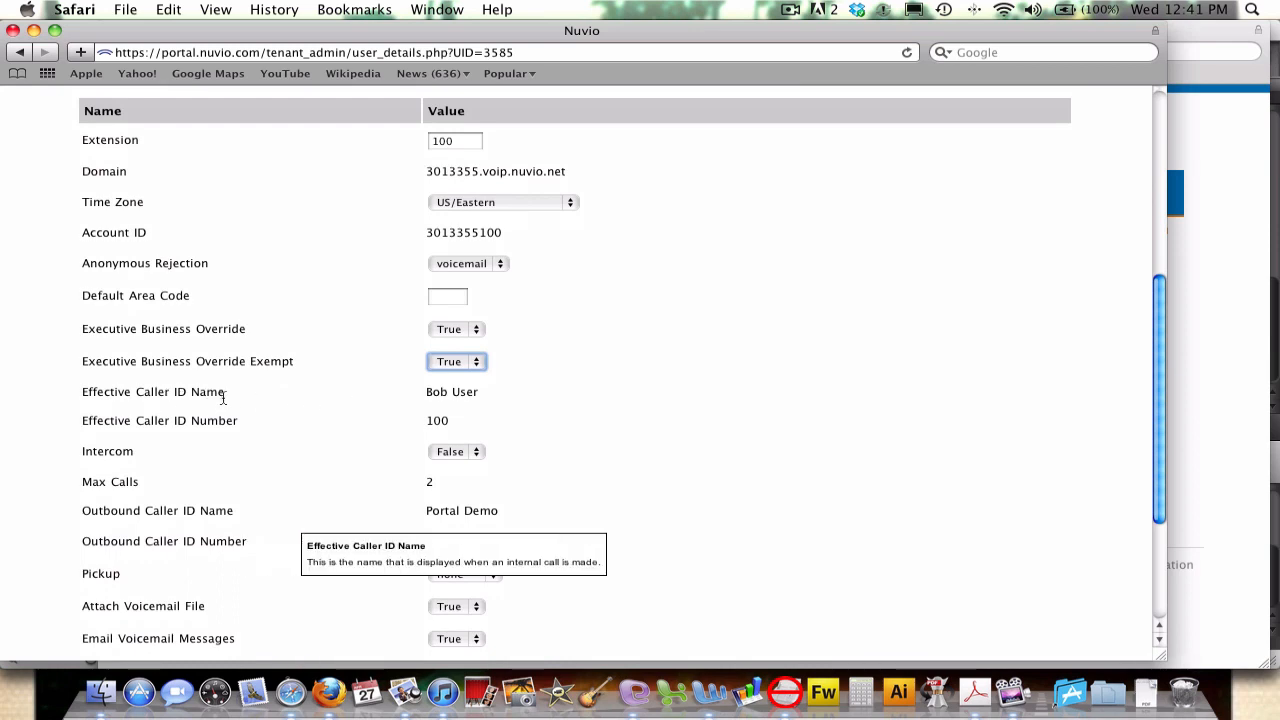
left_click(384, 429)
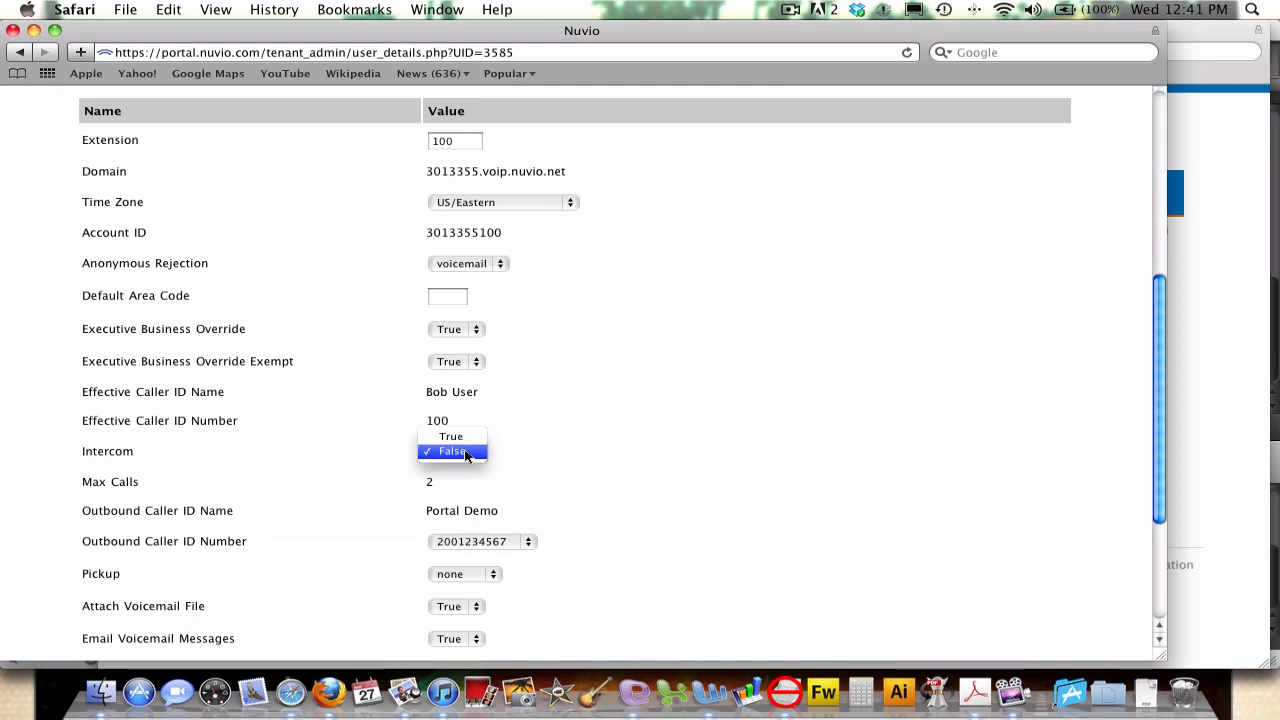
left_click(466, 453)
left_click(469, 440)
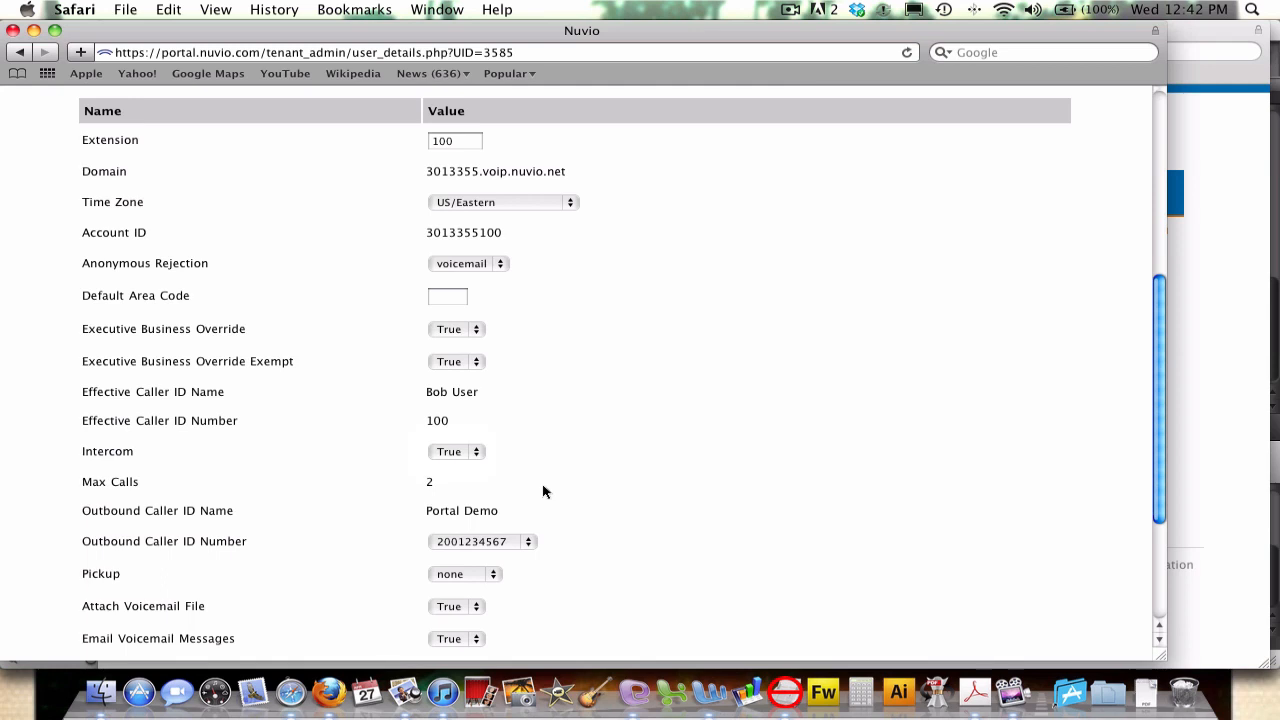
scroll(543, 491, "down", 2)
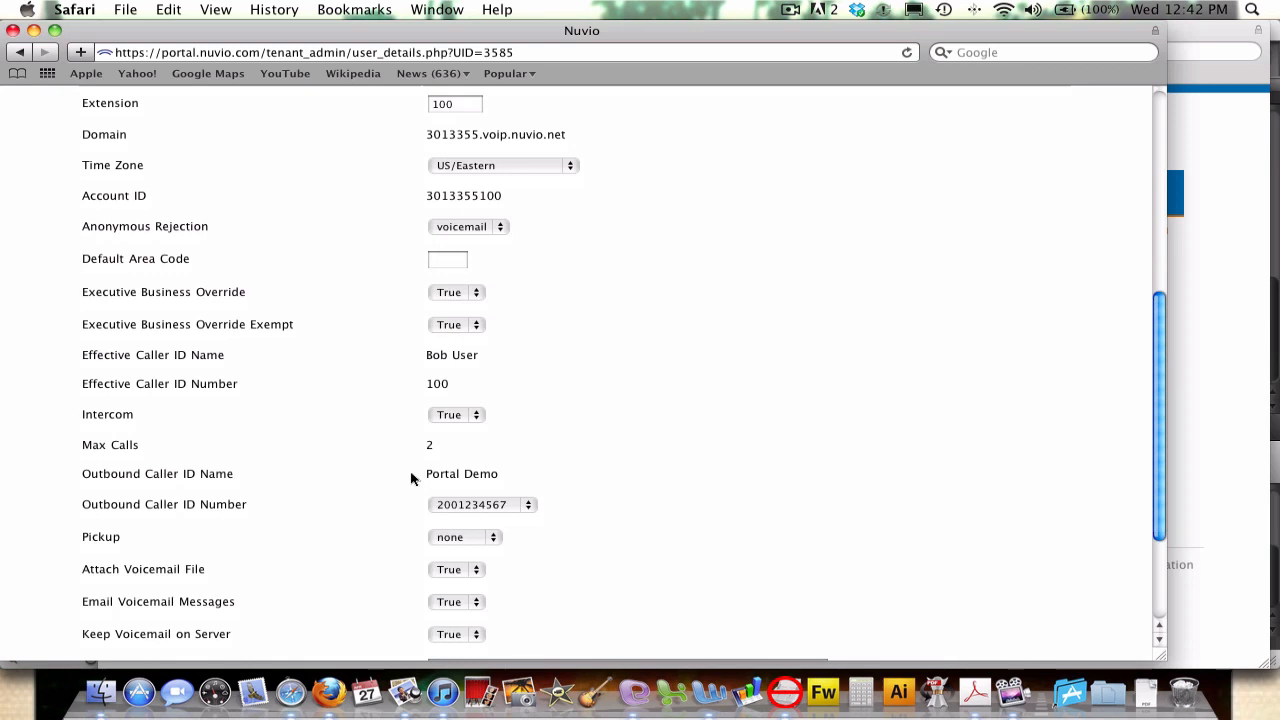
Step: Examine the choices available for the user's Outbound Caller ID Number and Pickup settings
left_click(518, 509)
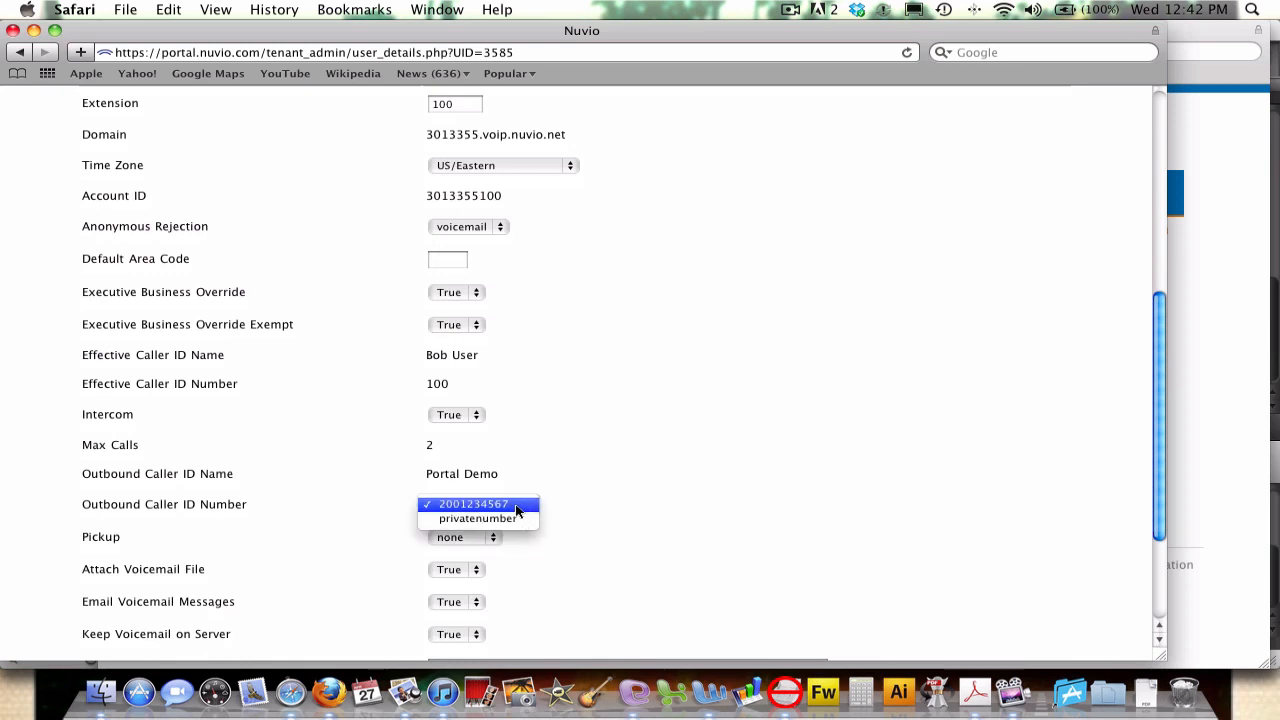
left_click(383, 504)
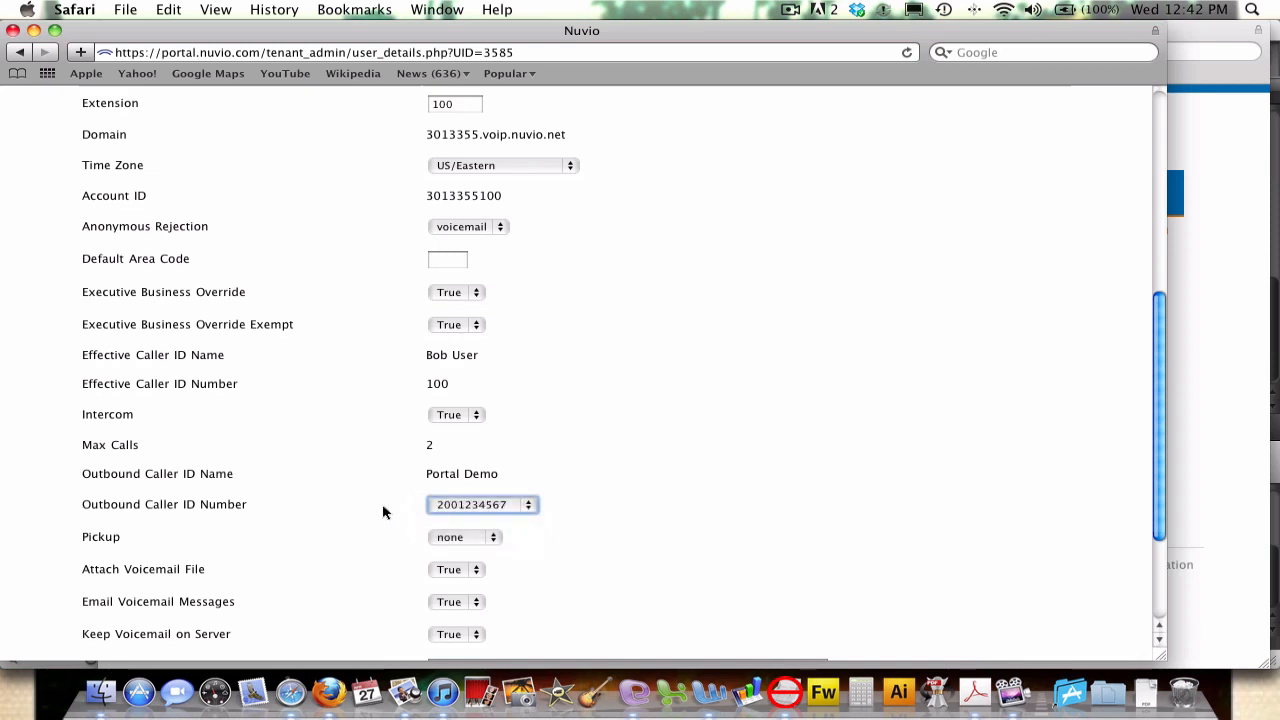
scroll(383, 505, "down", 1)
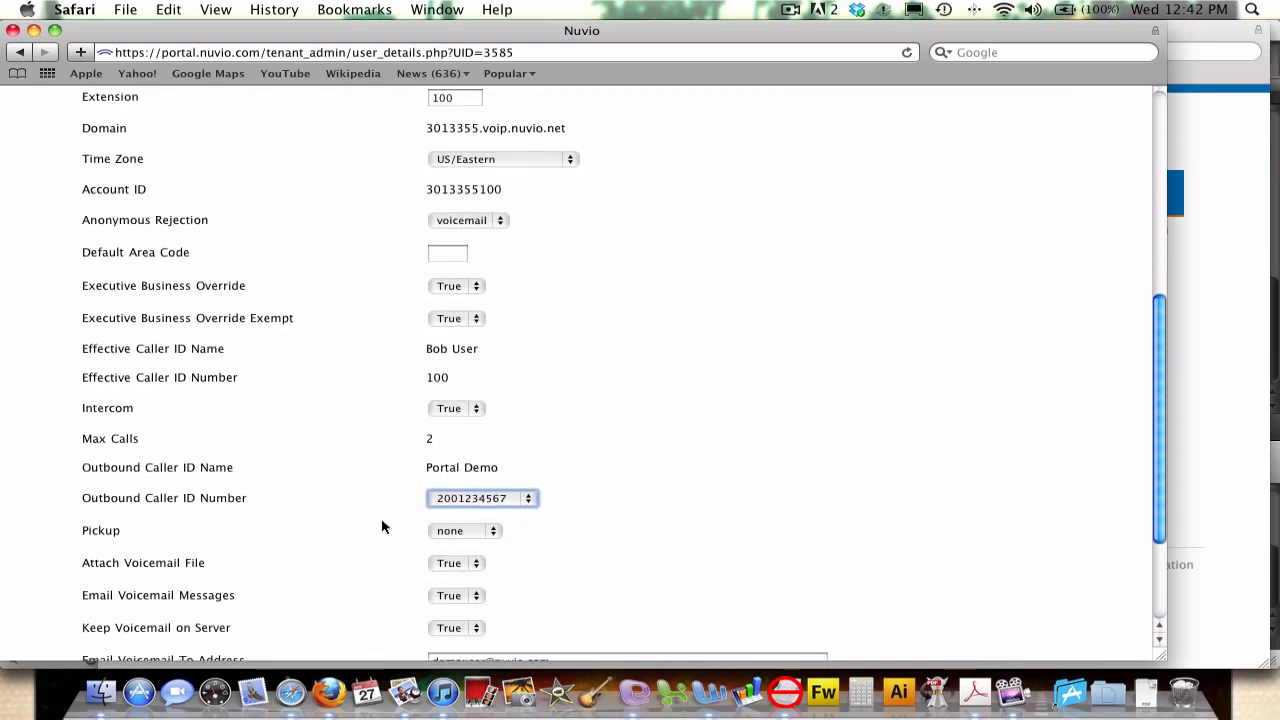
scroll(383, 527, "down", 2)
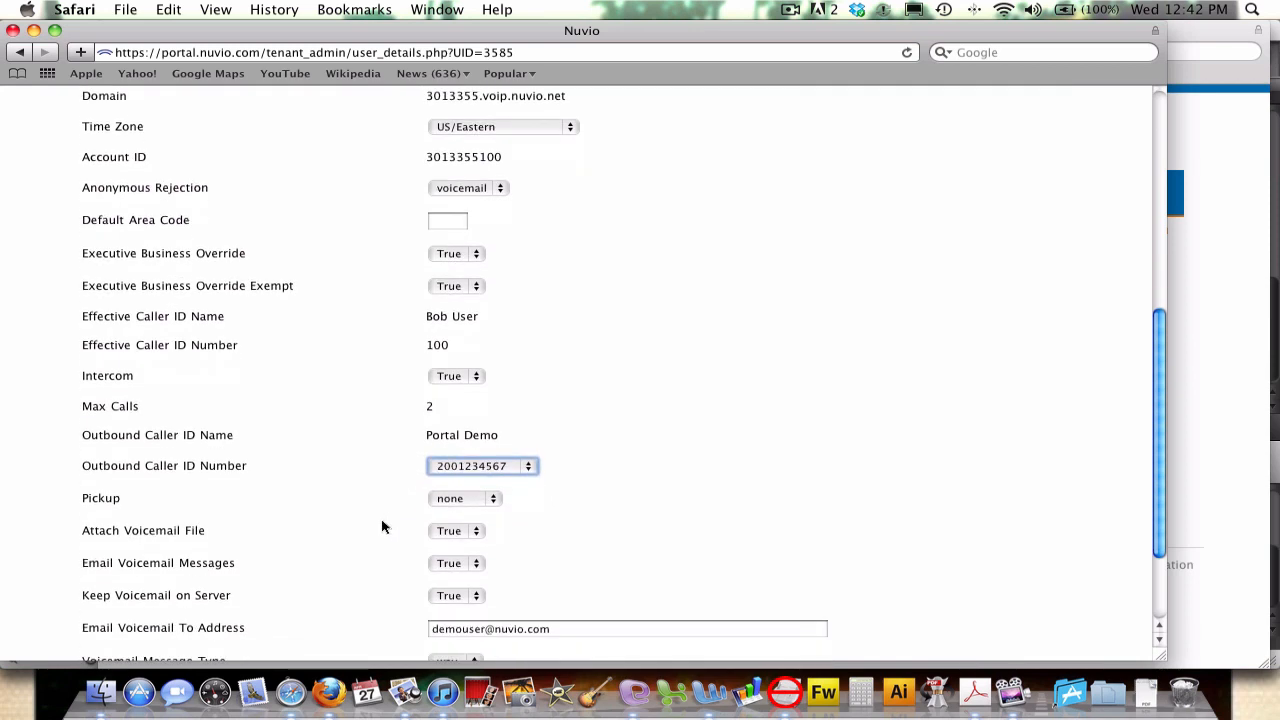
left_click(482, 506)
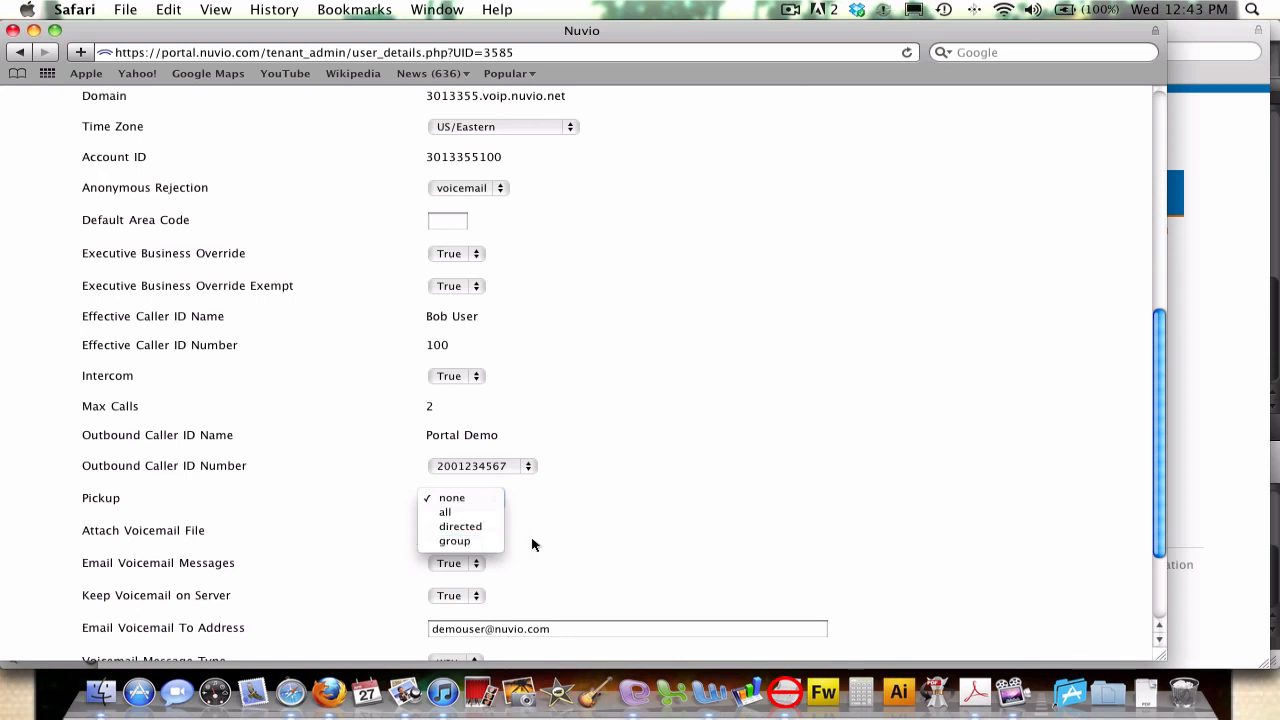
left_click(532, 544)
Step: Review the user's voicemail settings, including the message type, and submit the updated variables
scroll(532, 544, "down", 2)
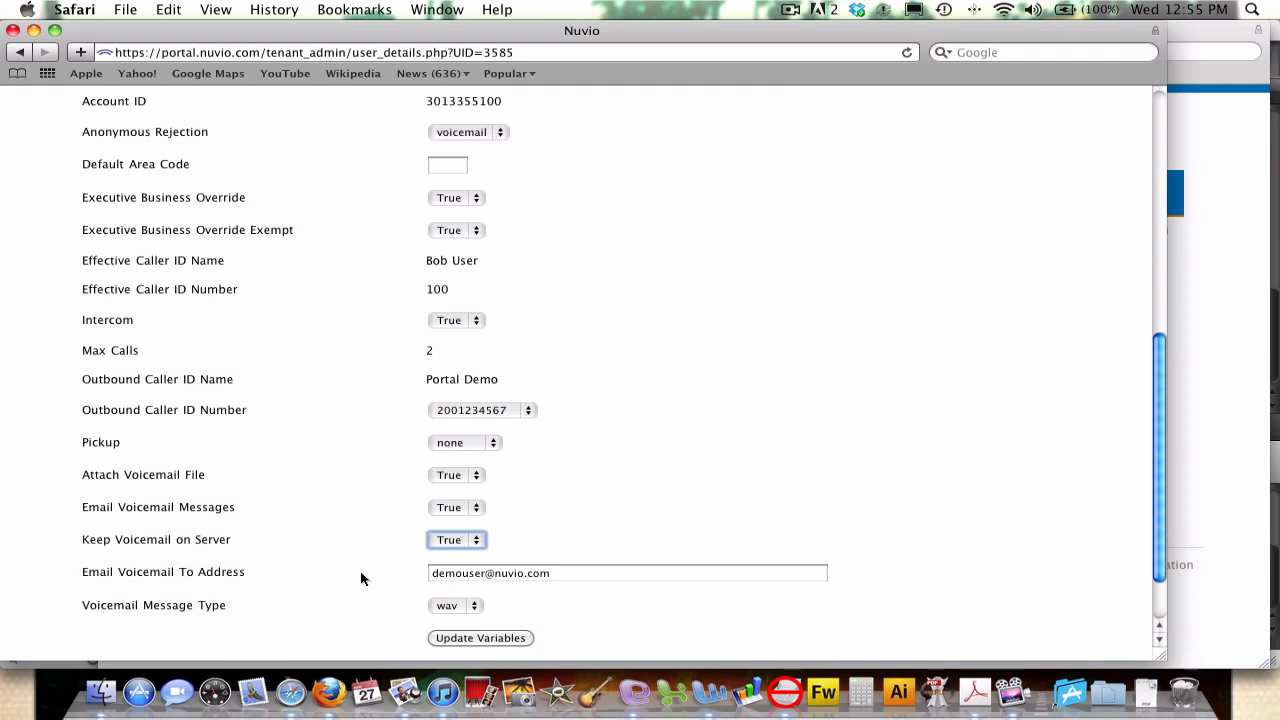
scroll(363, 578, "down", 3)
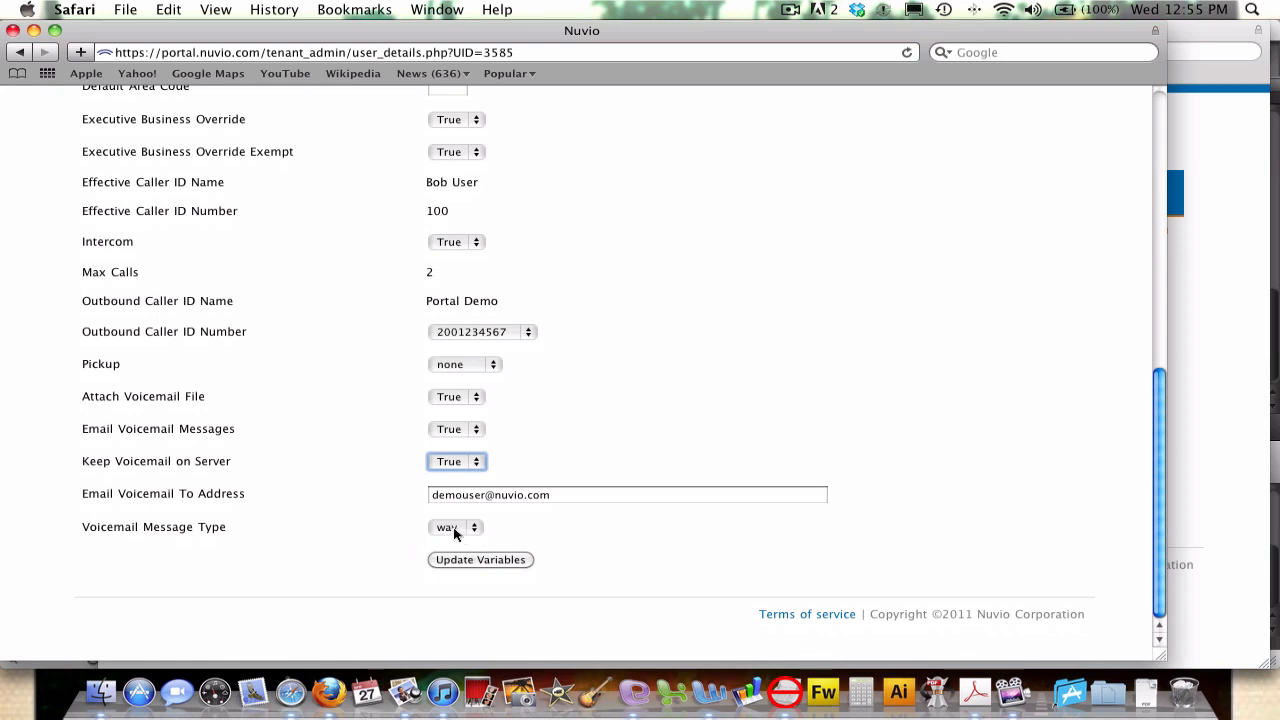
left_click(392, 533)
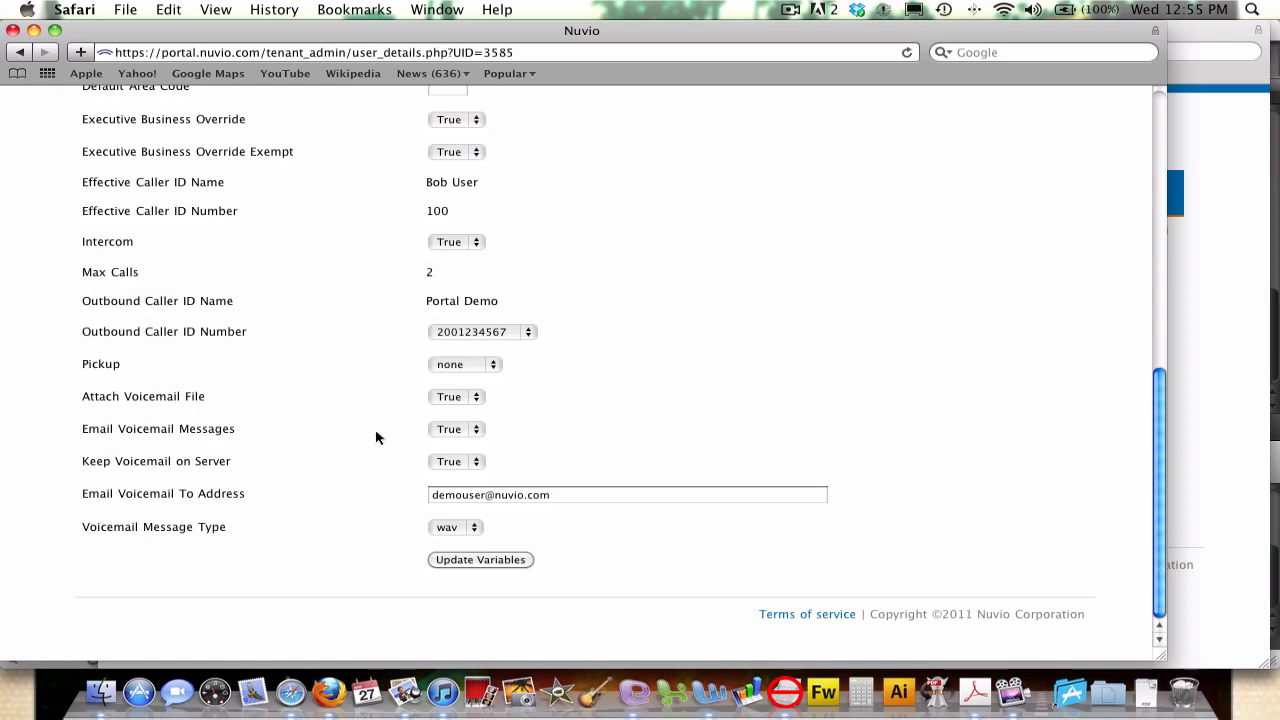
left_click(478, 561)
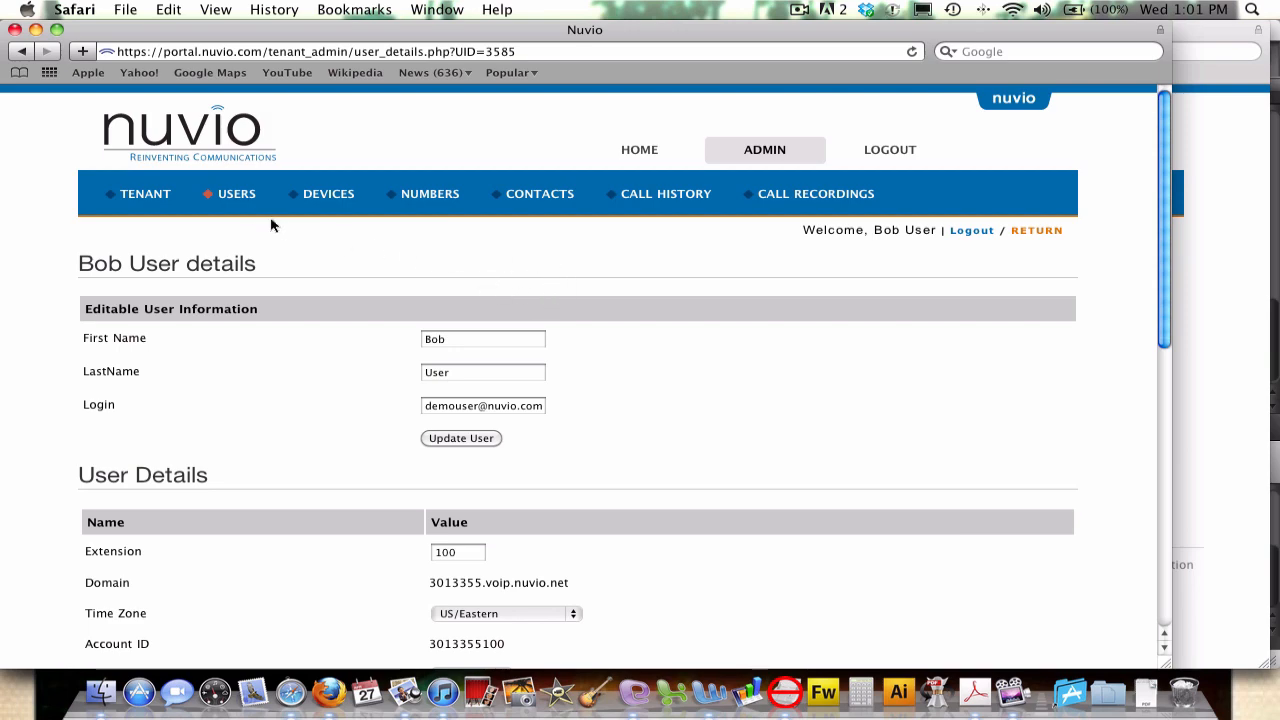
Step: Return to the user list and open the management dashboard of the user with extension 100
left_click(237, 196)
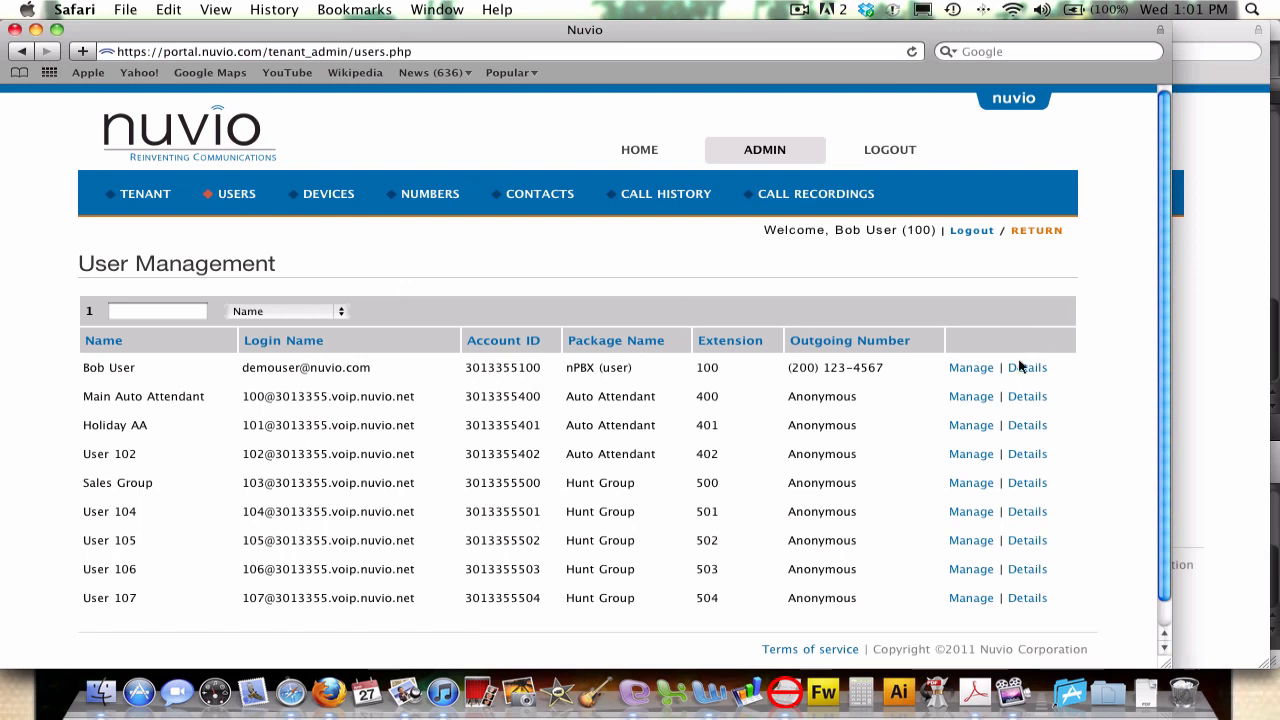
left_click(970, 369)
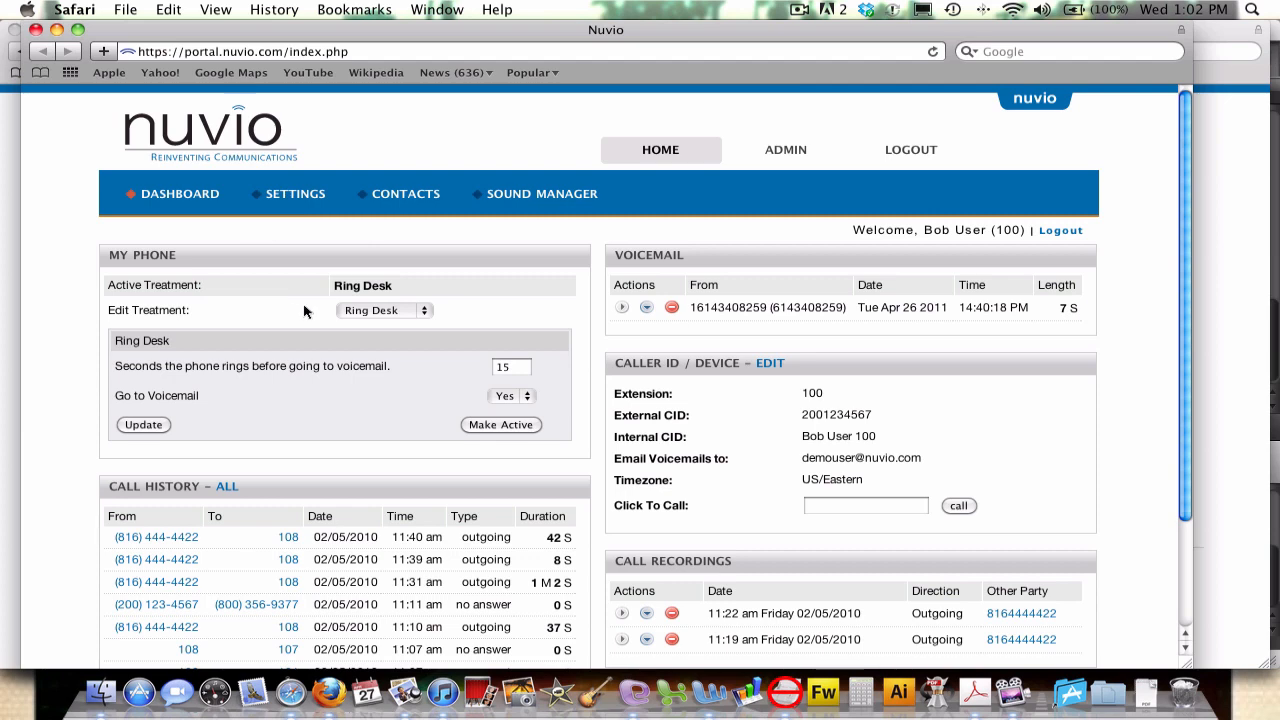
Step: Examine the Forward treatment and its Caller ID choices, and display the Voicemail treatment for the user's phone
left_click(374, 314)
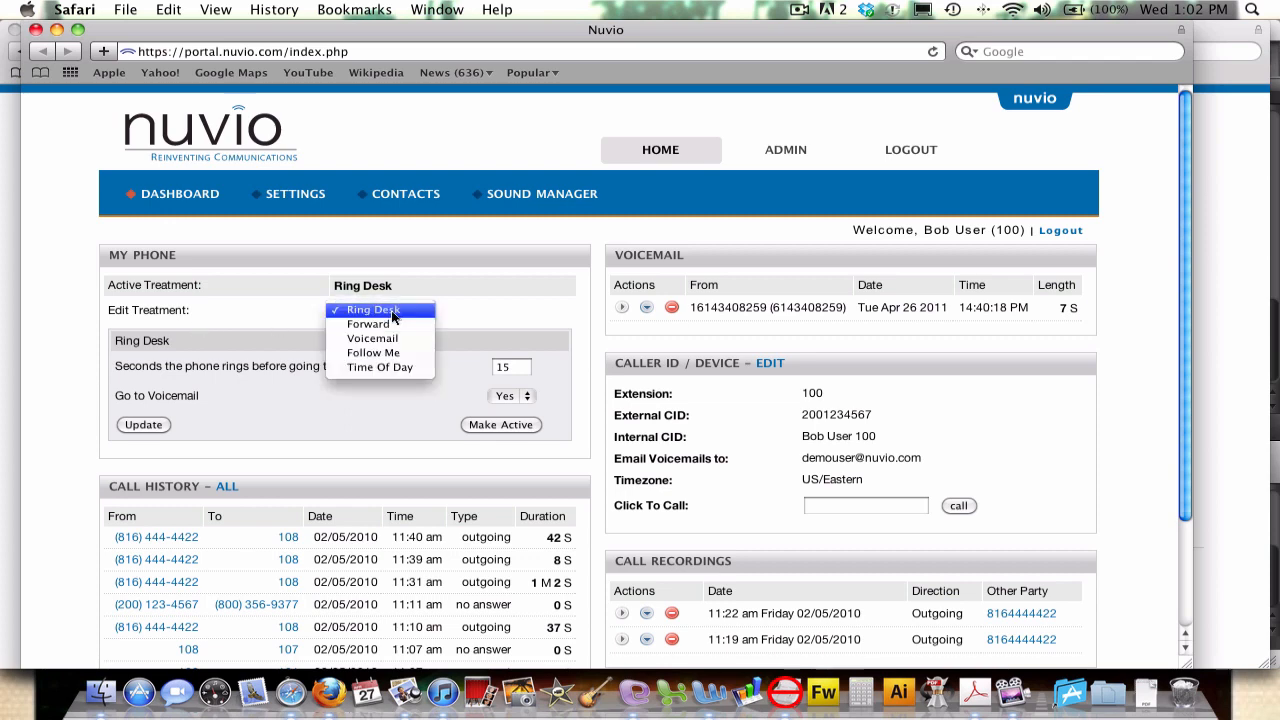
left_click(395, 325)
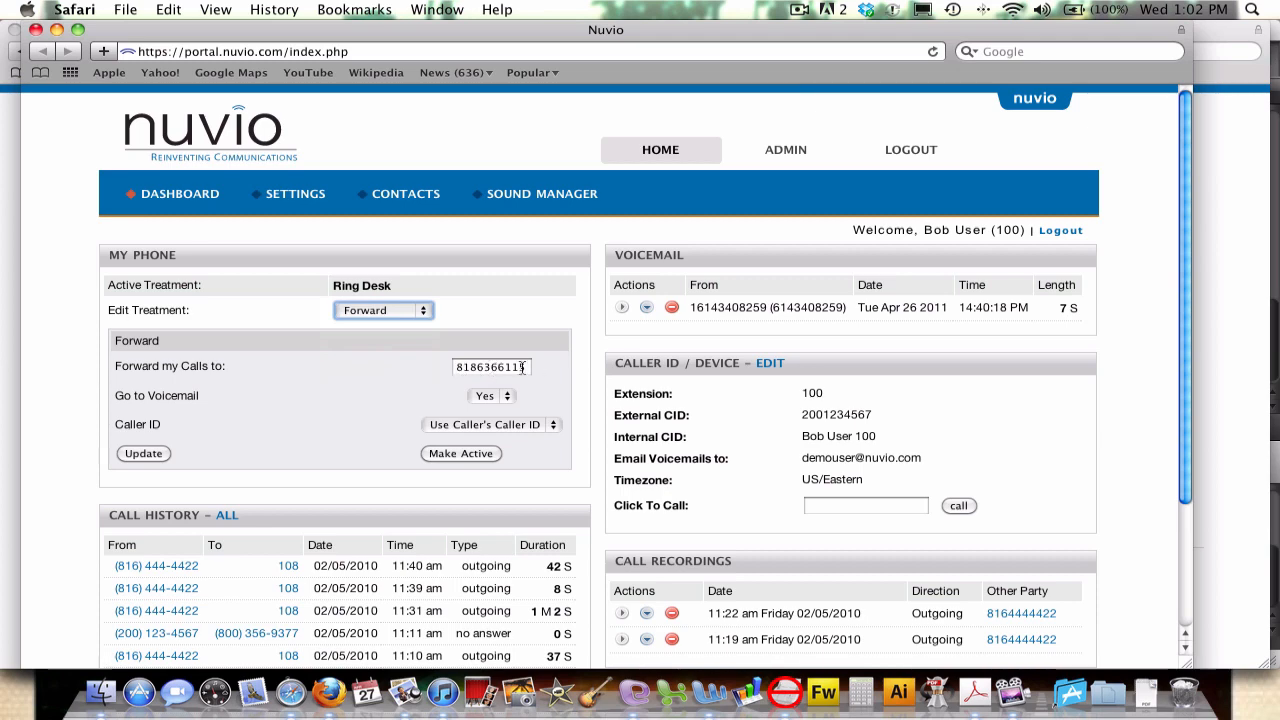
left_click(538, 426)
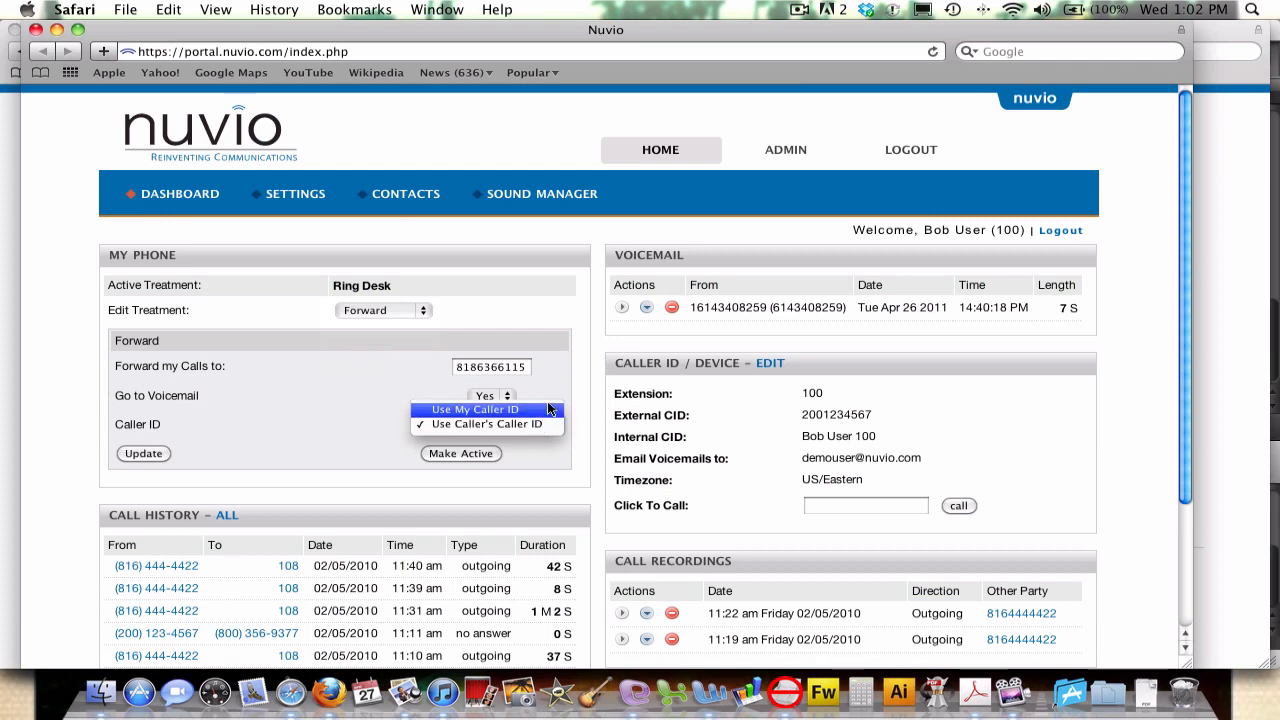
left_click(558, 395)
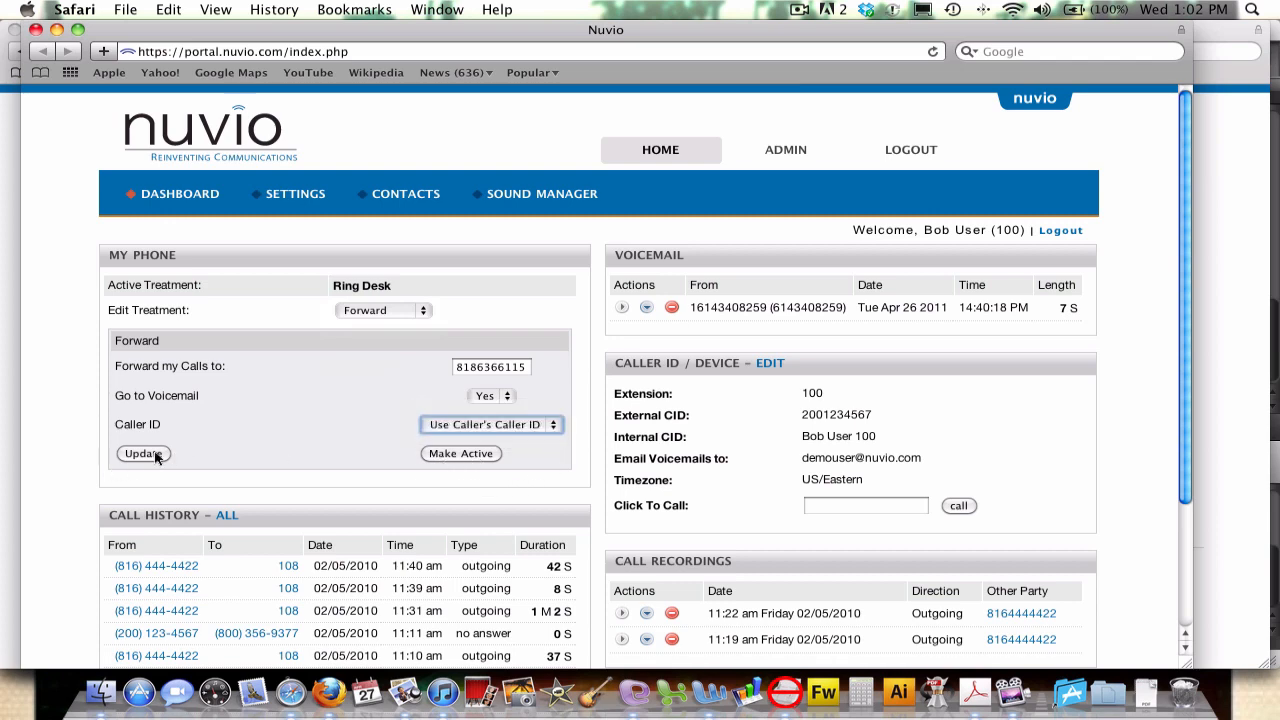
left_click(420, 313)
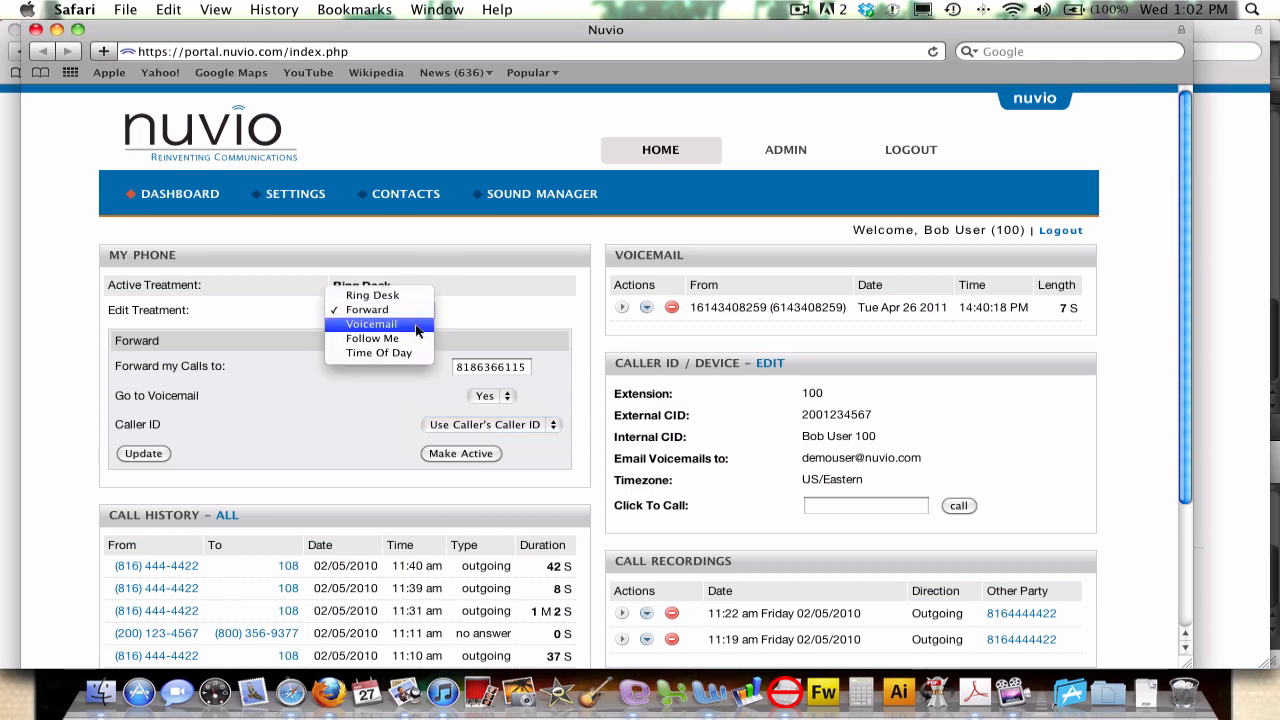
left_click(418, 325)
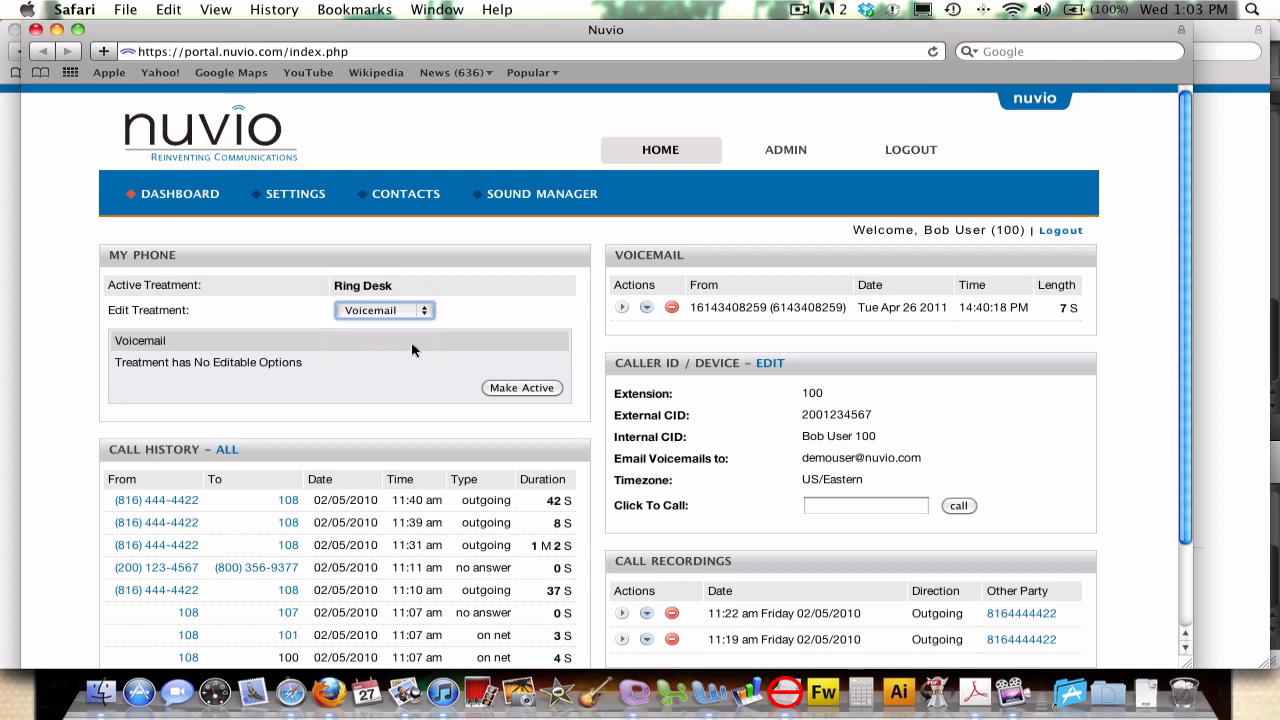
Step: Display the Follow Me treatment and examine its forwarding number fields and its choices for the seconds between steps
left_click(428, 310)
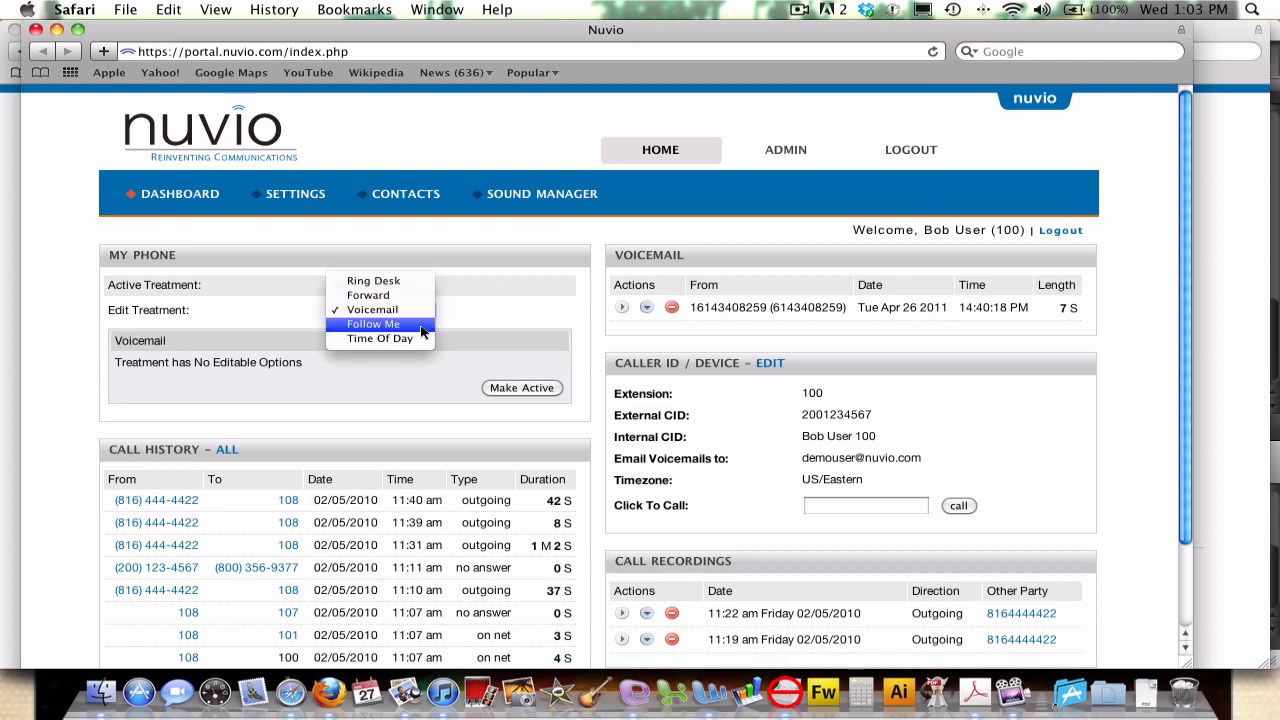
left_click(422, 333)
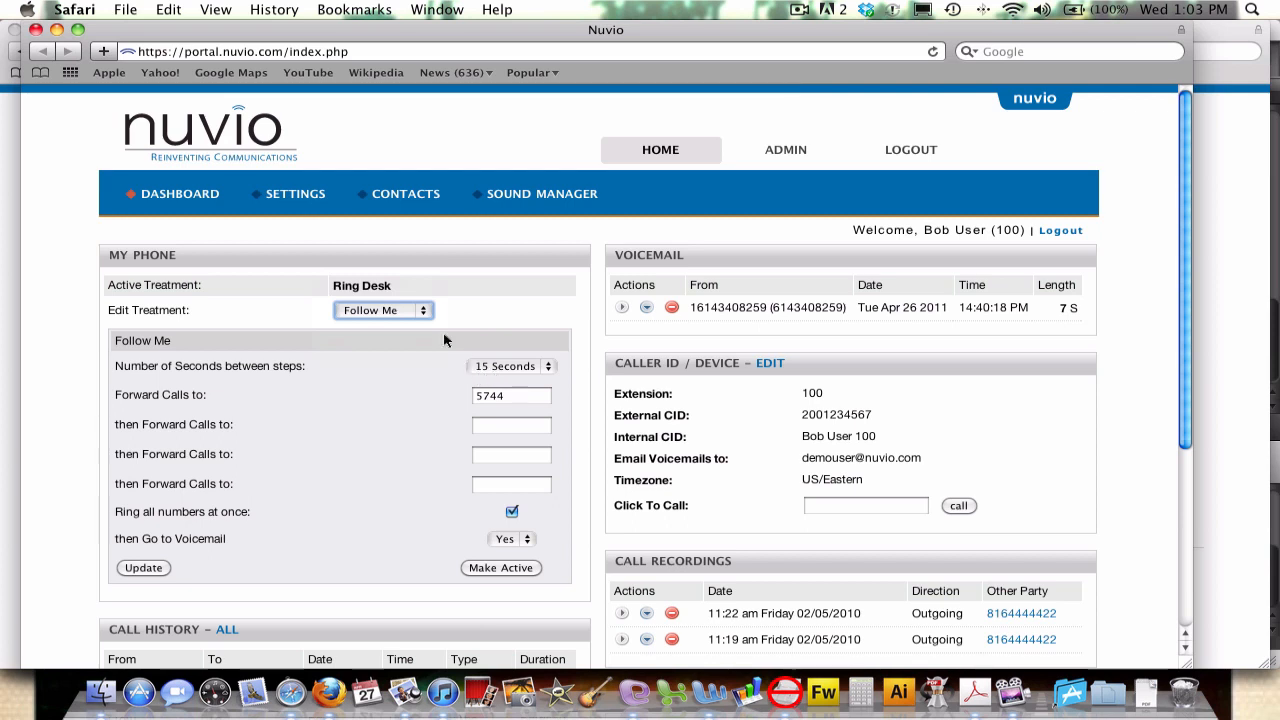
left_click(511, 400)
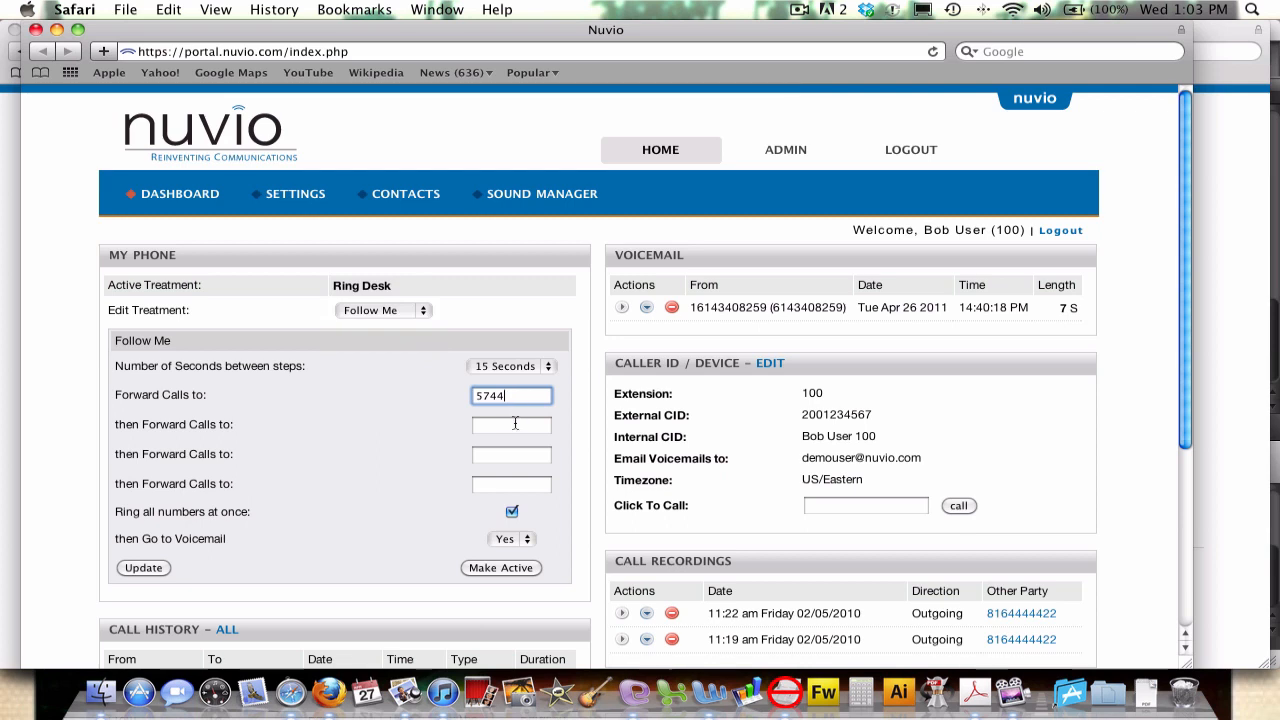
left_click(514, 424)
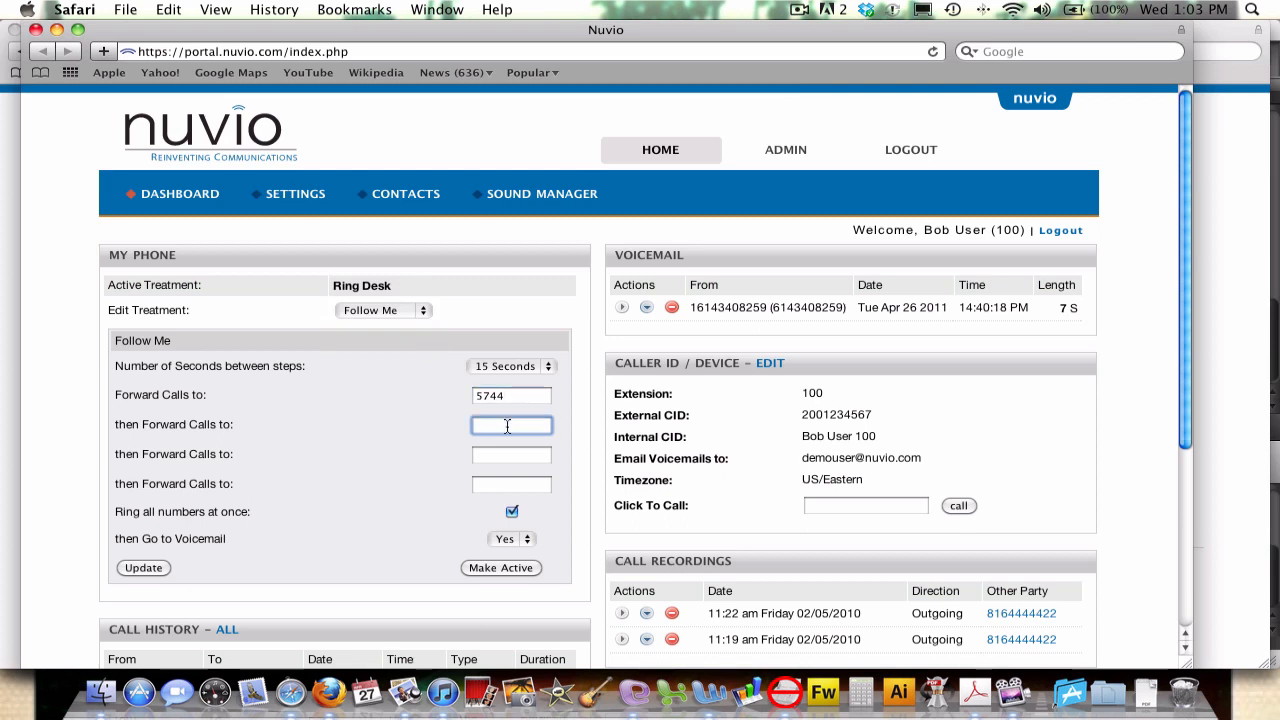
left_click(503, 456)
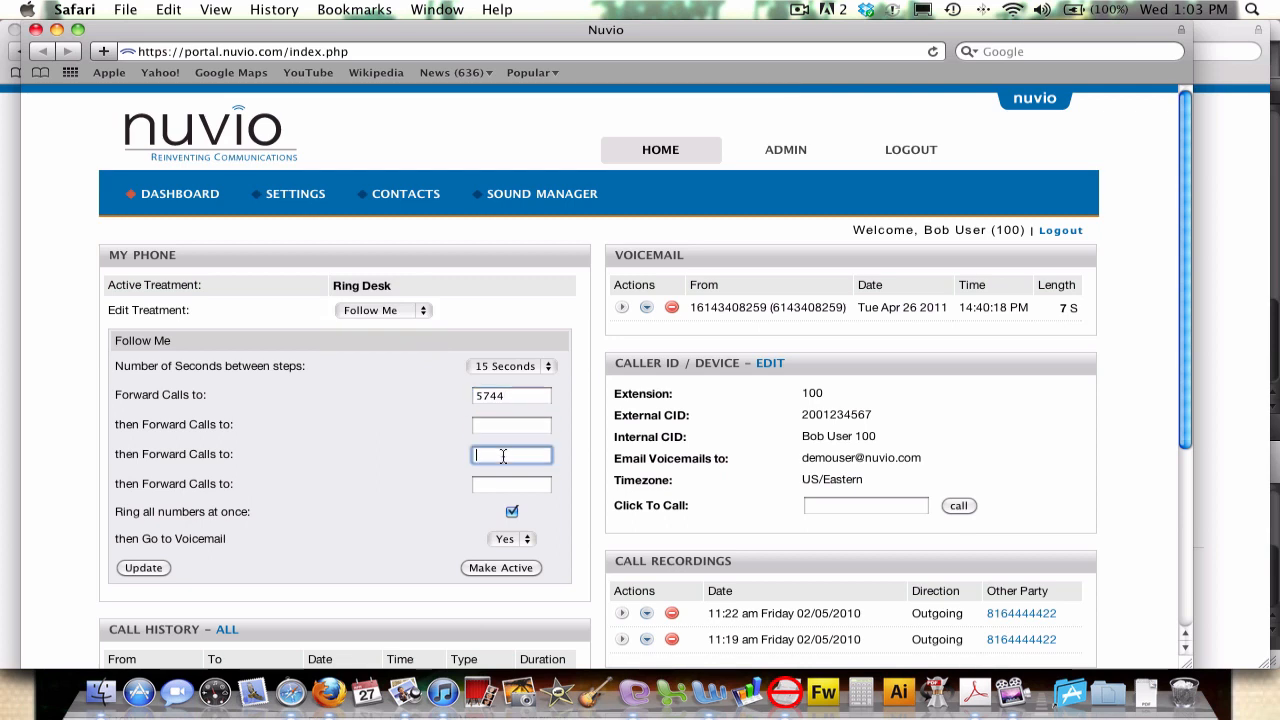
left_click(539, 371)
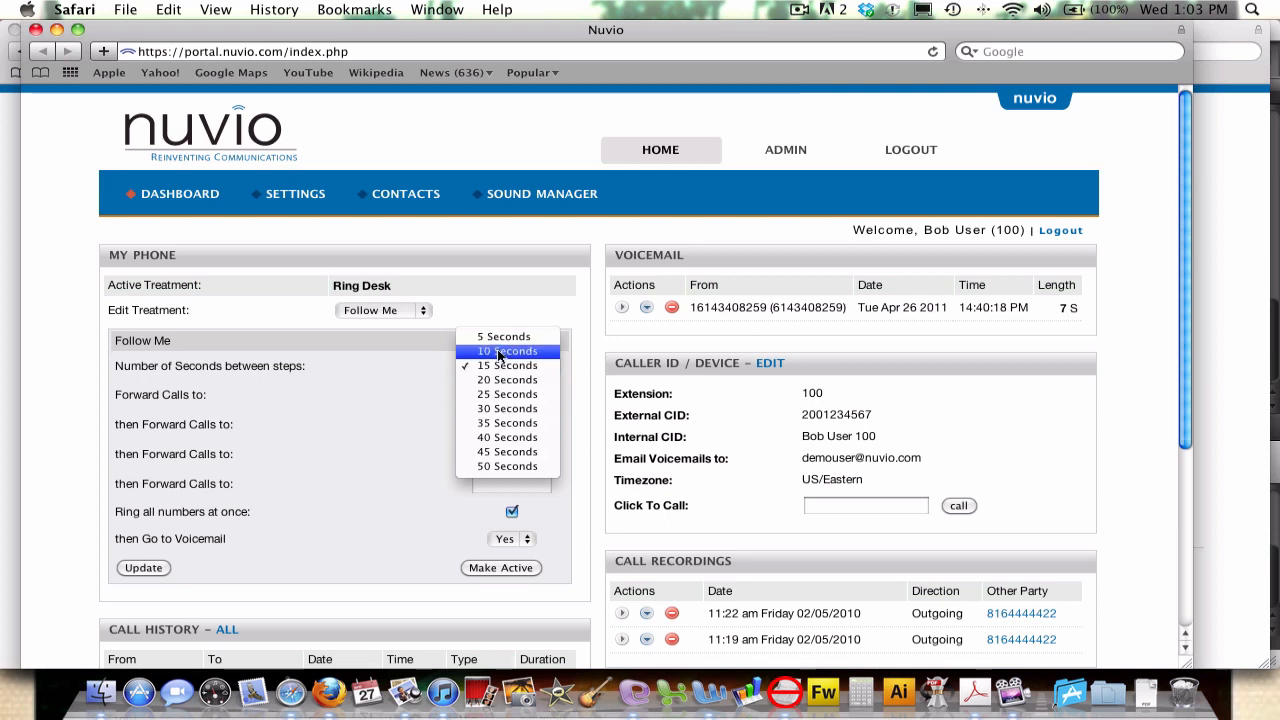
left_click(507, 365)
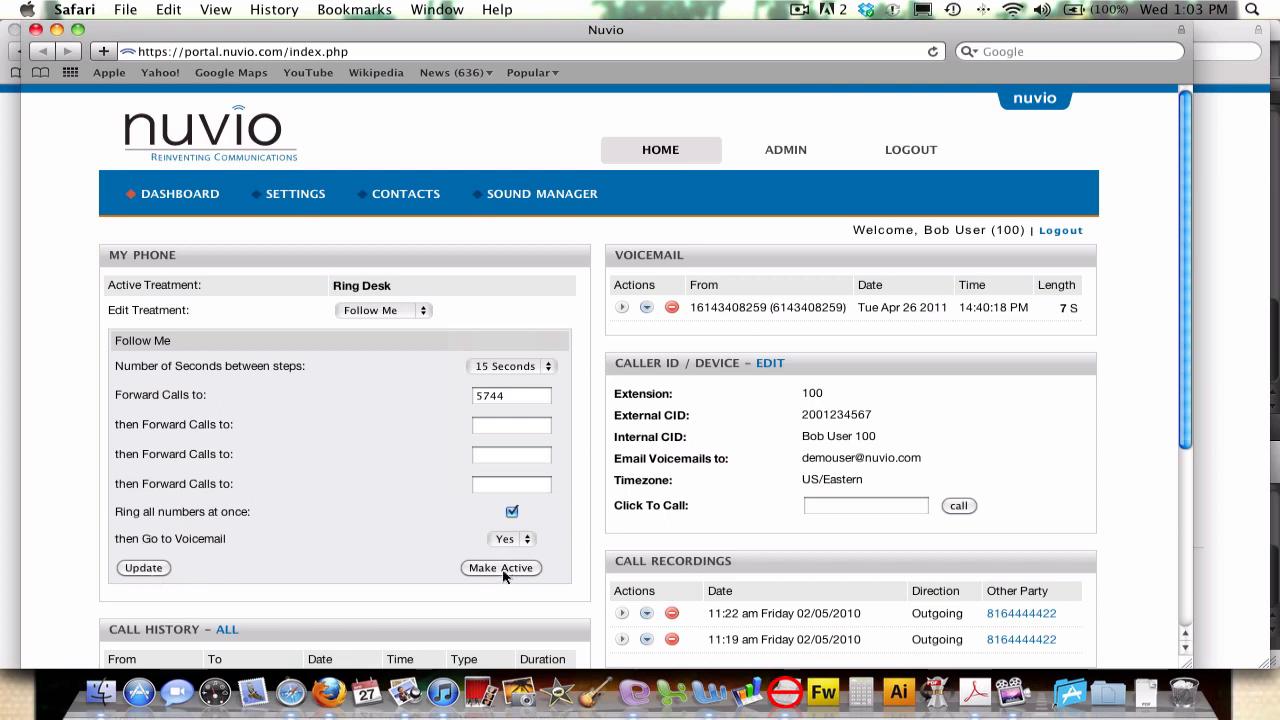
Step: Display the Time Of Day treatment, view the weekly menu schedule in the other portal window and return to the user's dashboard
left_click(389, 312)
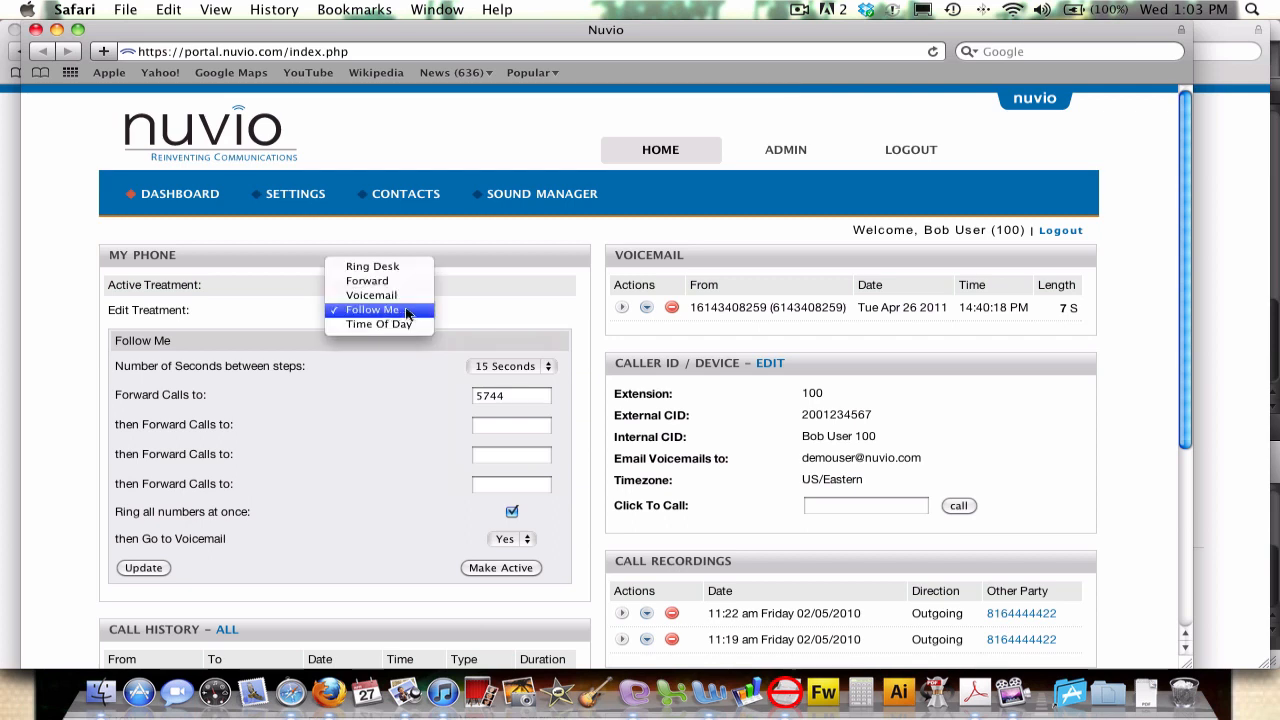
left_click(424, 324)
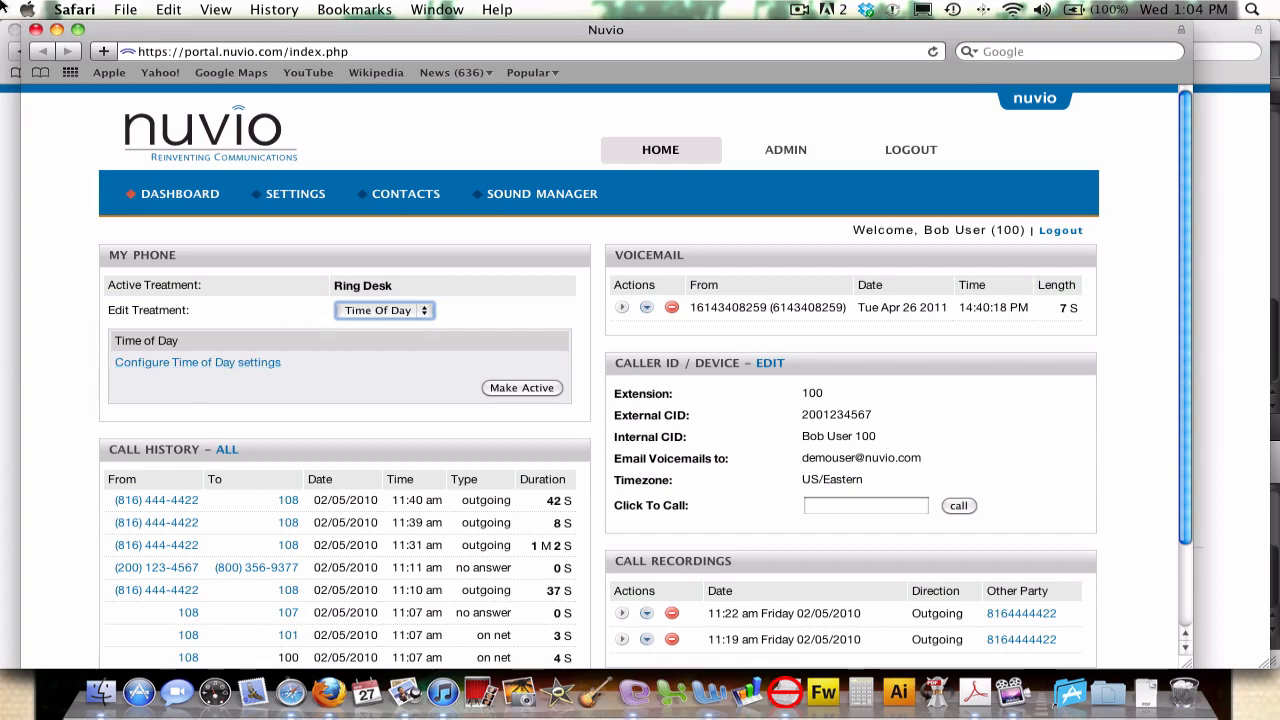
mouse_move(3, 8)
left_click(943, 330)
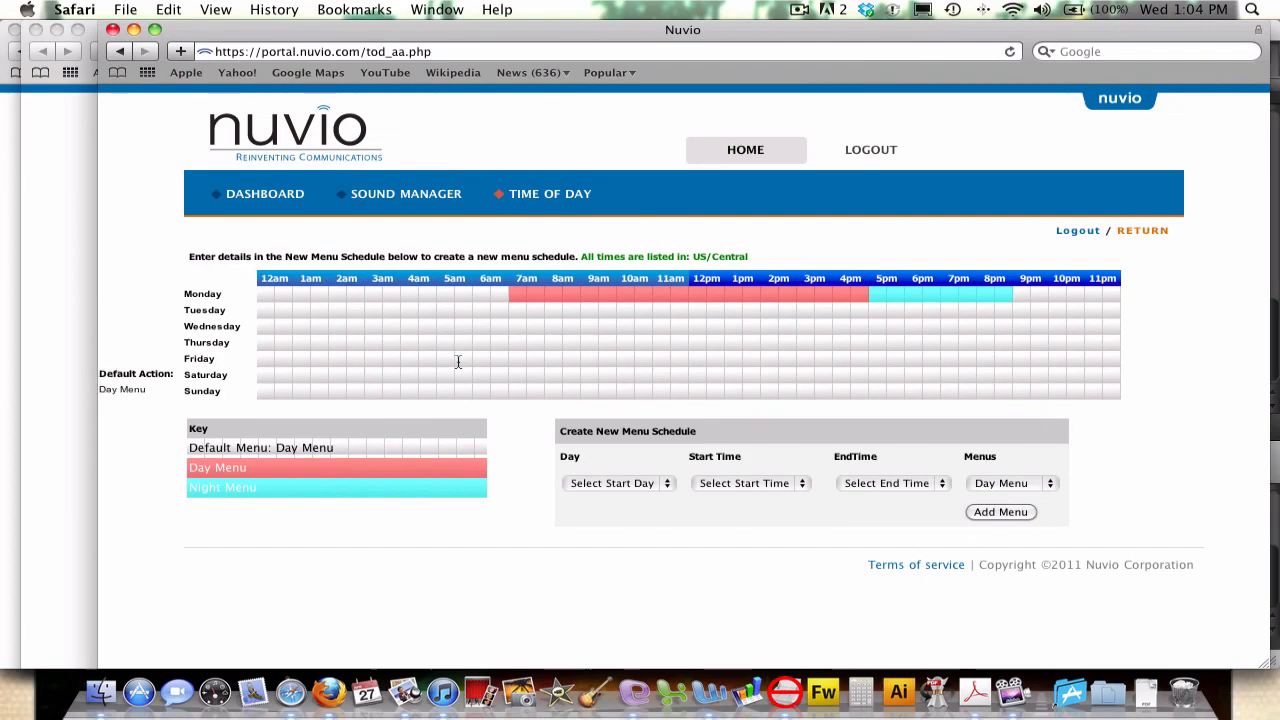
mouse_move(3, 8)
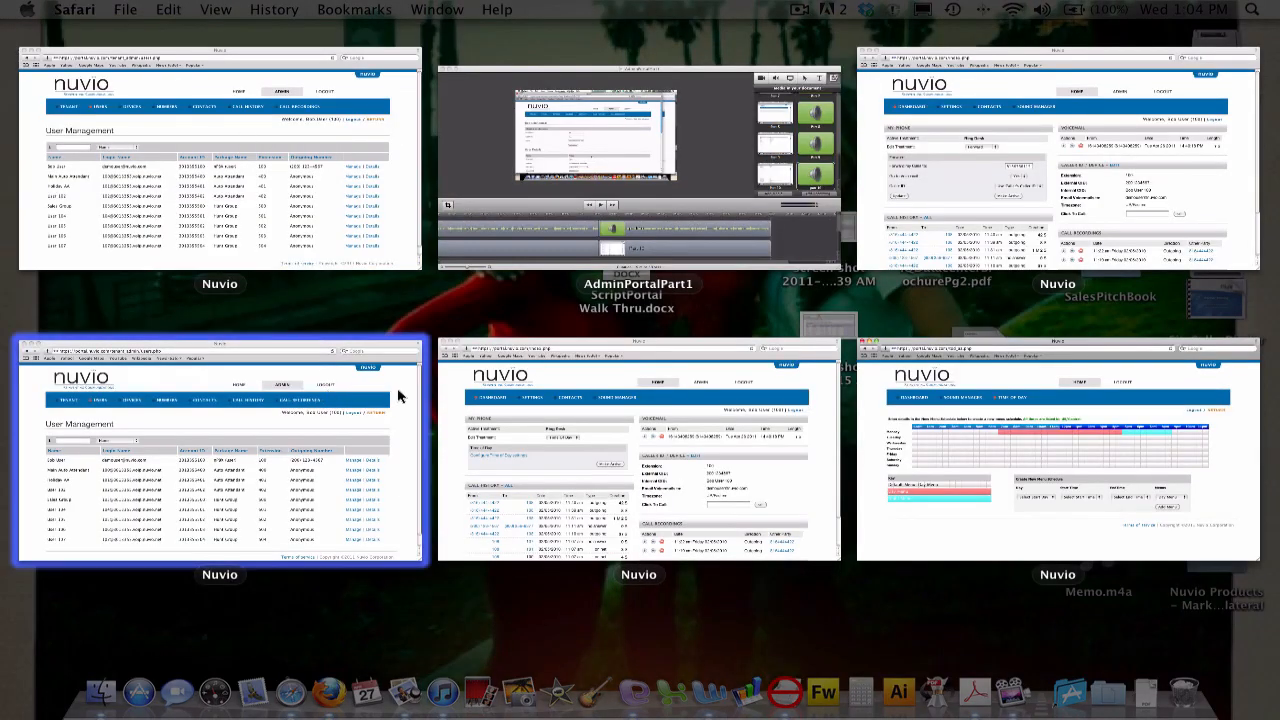
left_click(602, 407)
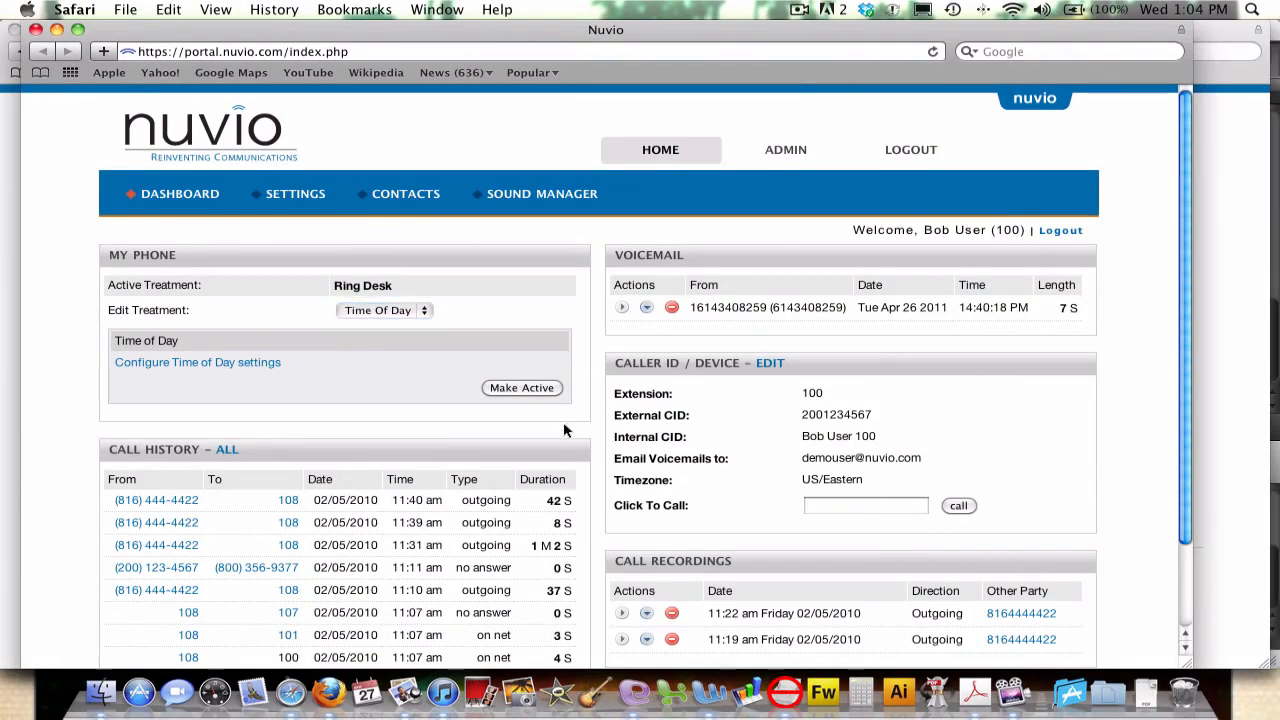
Step: Examine the dashboard's call history, voicemail, Click To Call field and call recordings
scroll(563, 425, "down", 3)
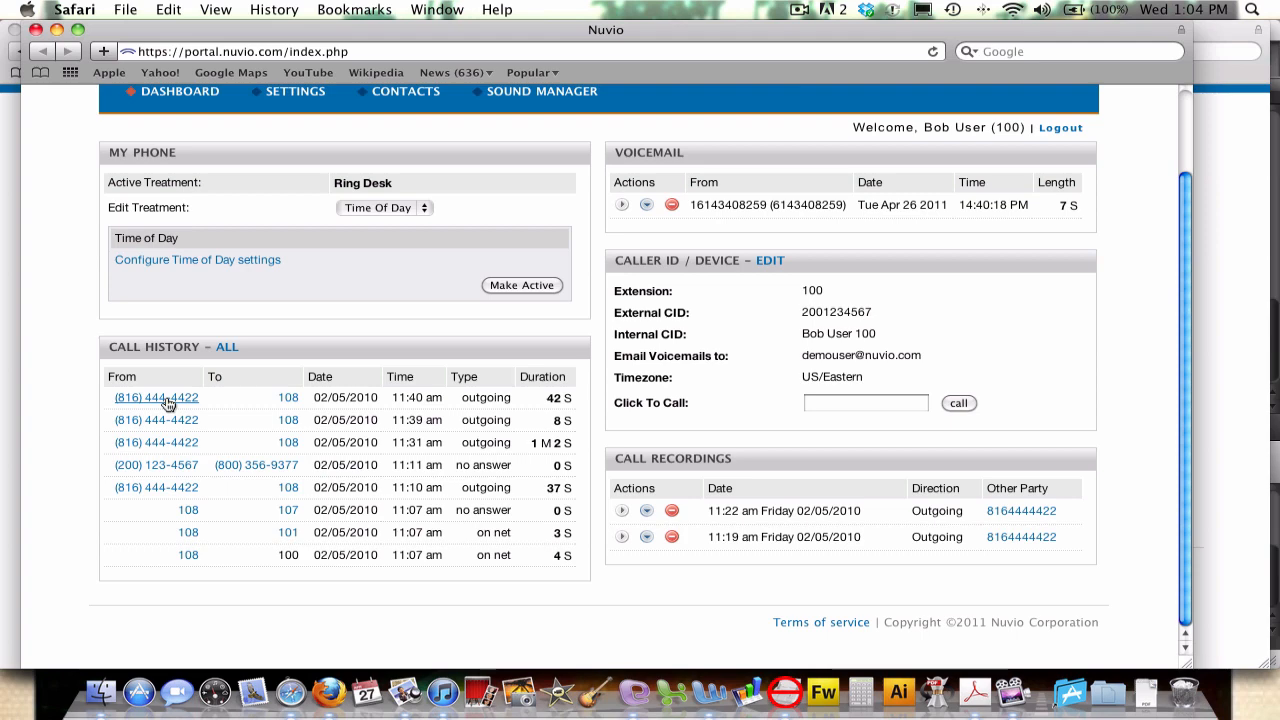
scroll(263, 425, "up", 3)
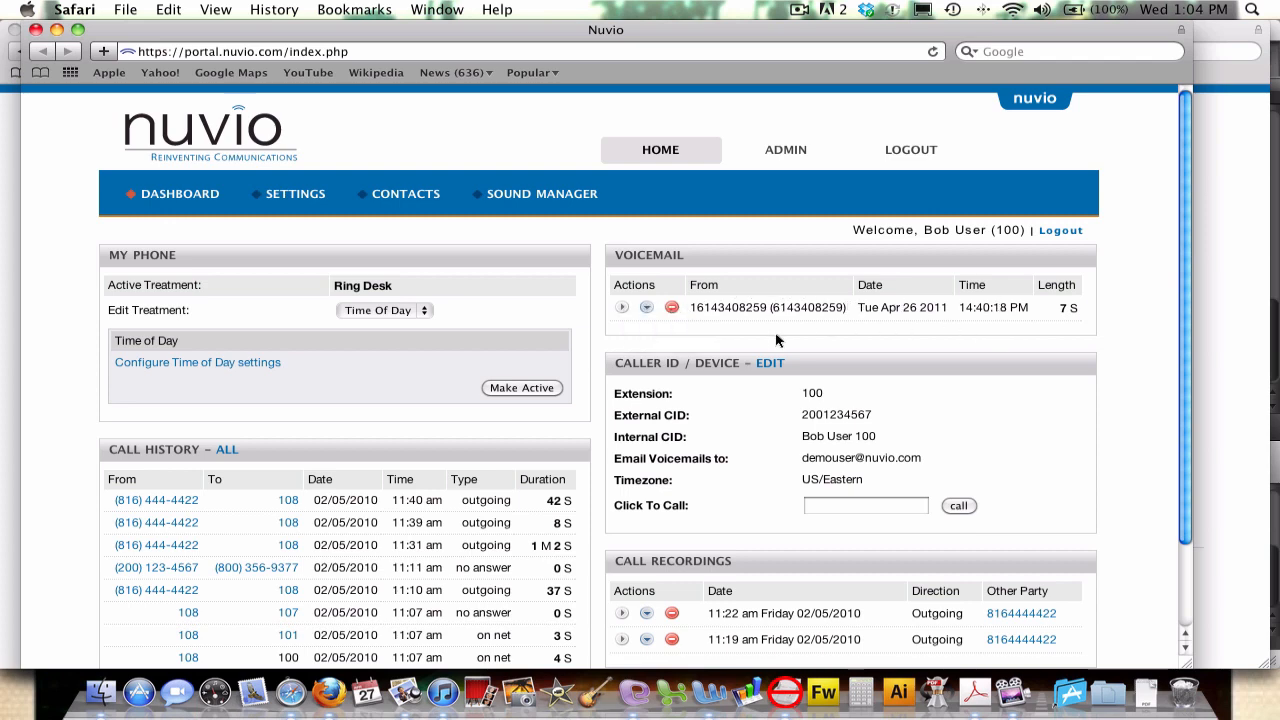
scroll(778, 341, "down", 2)
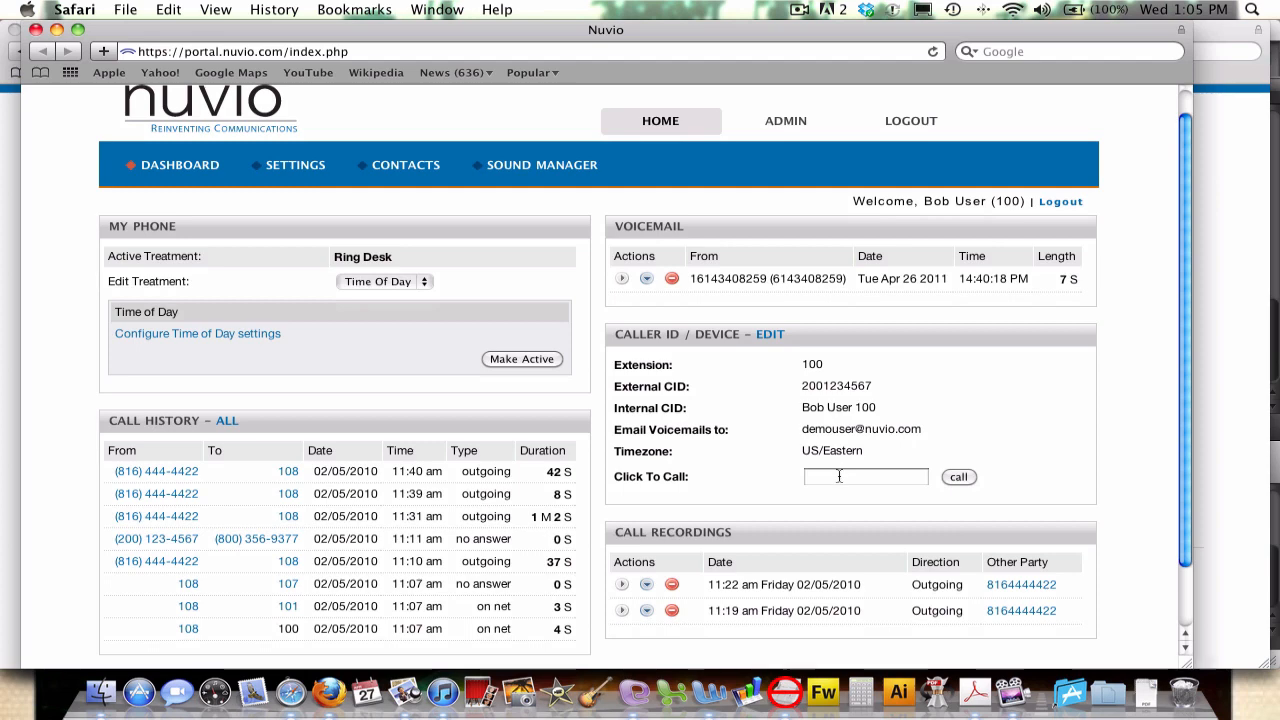
left_click(846, 476)
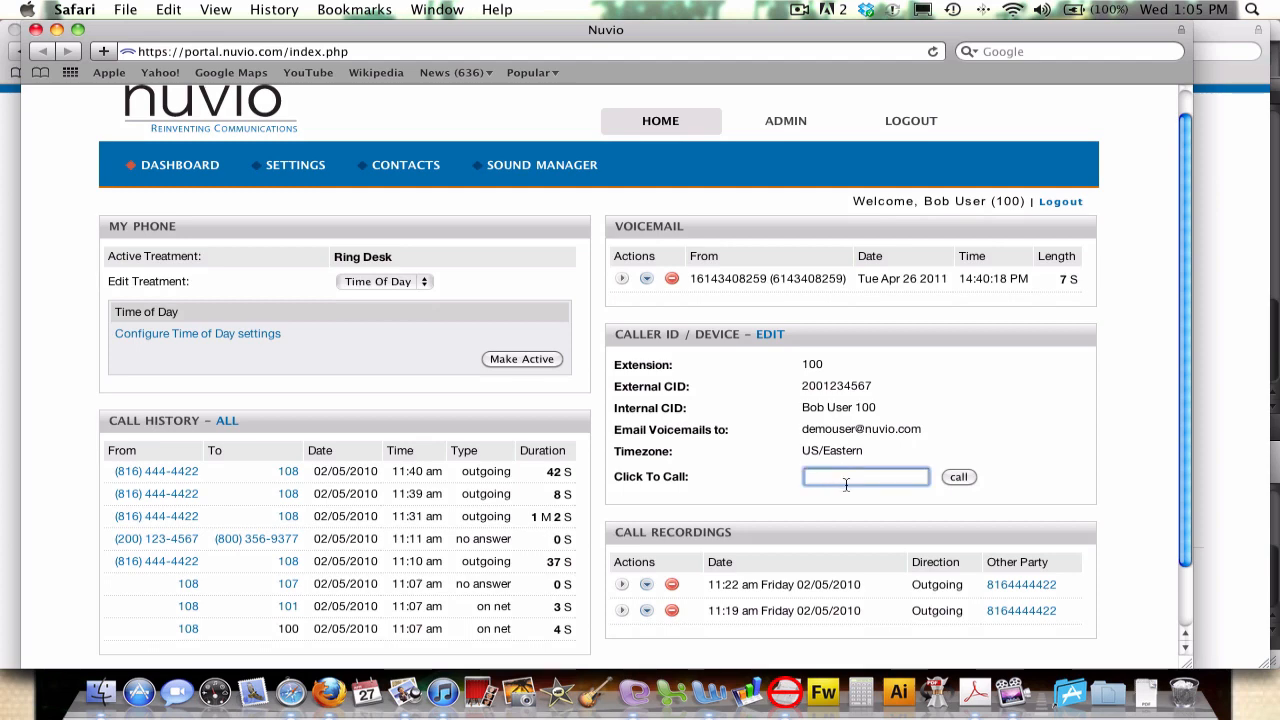
left_click(966, 478)
scroll(1060, 472, "down", 2)
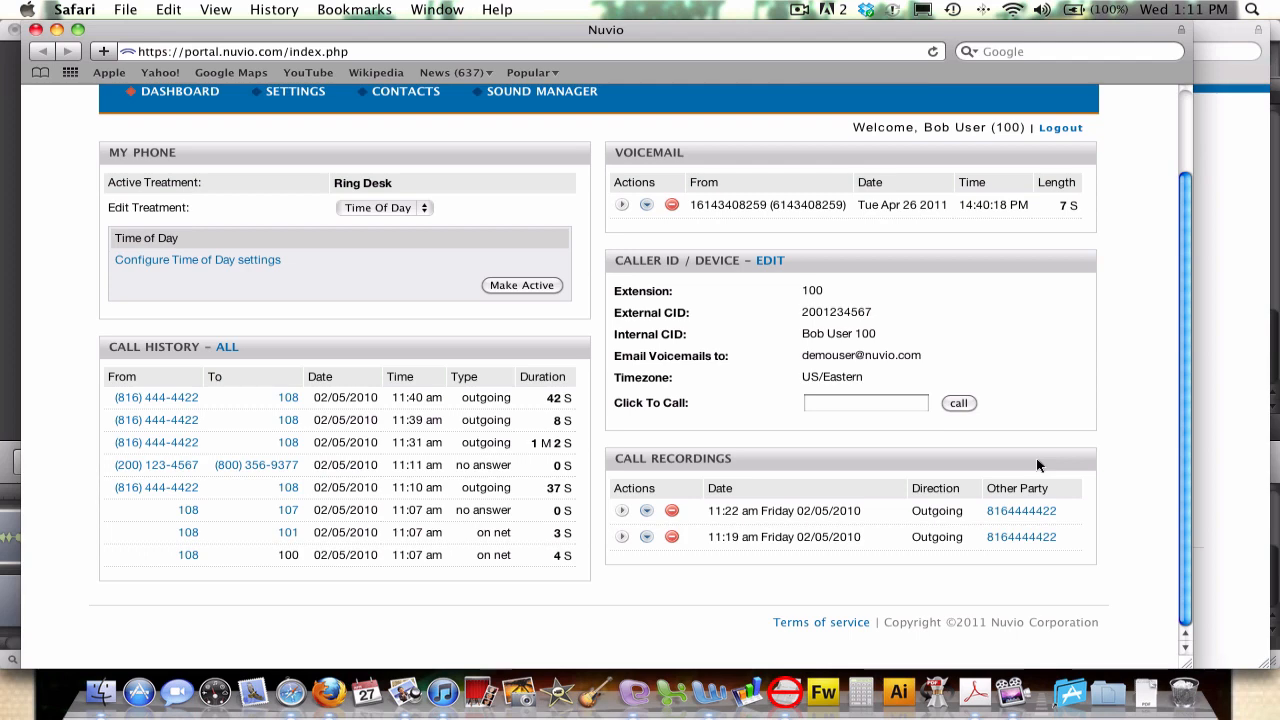
scroll(1036, 460, "up", 2)
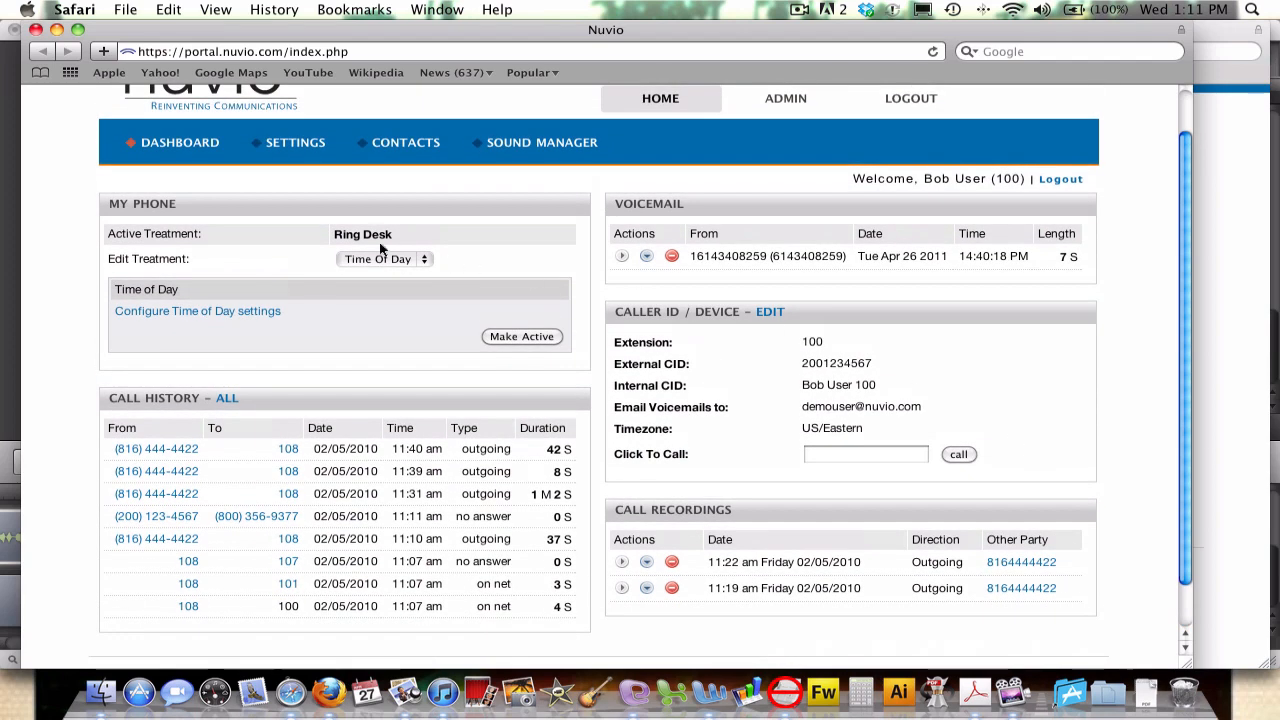
Step: Display the user's own settings and examine the call rejection, voicemail notification, voicemail PIN and login password sections
scroll(365, 235, "up", 2)
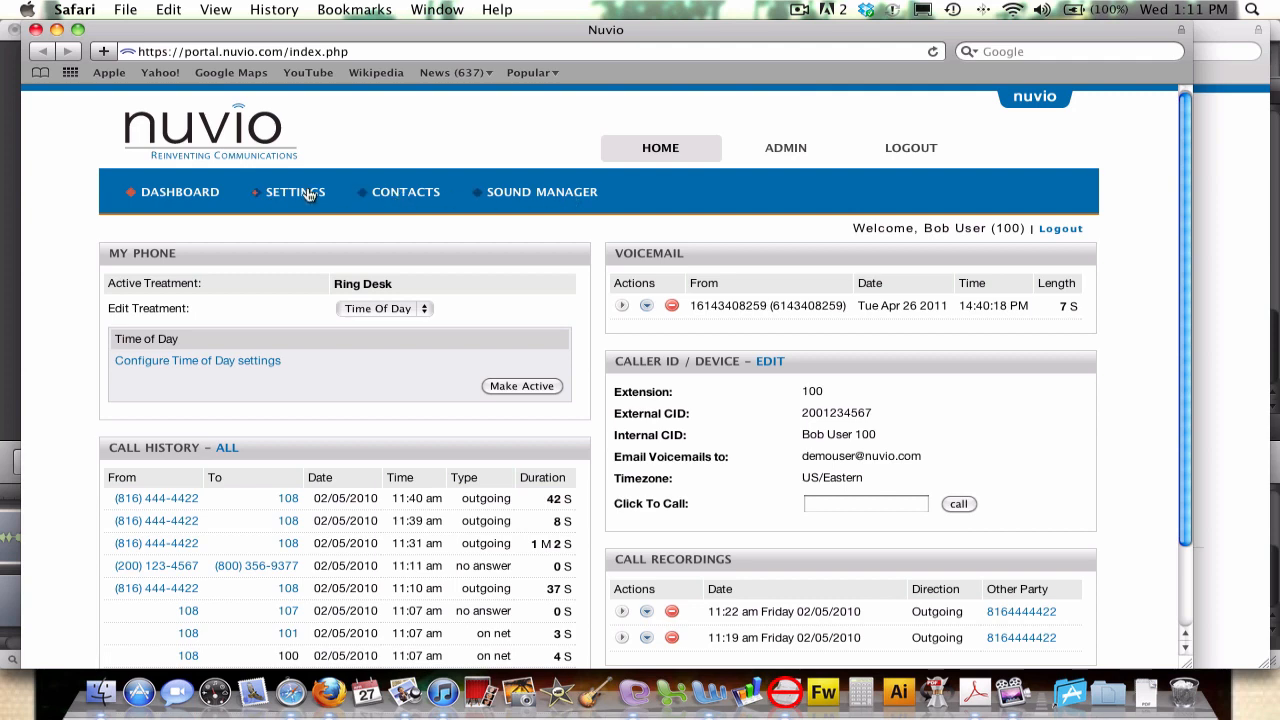
left_click(308, 194)
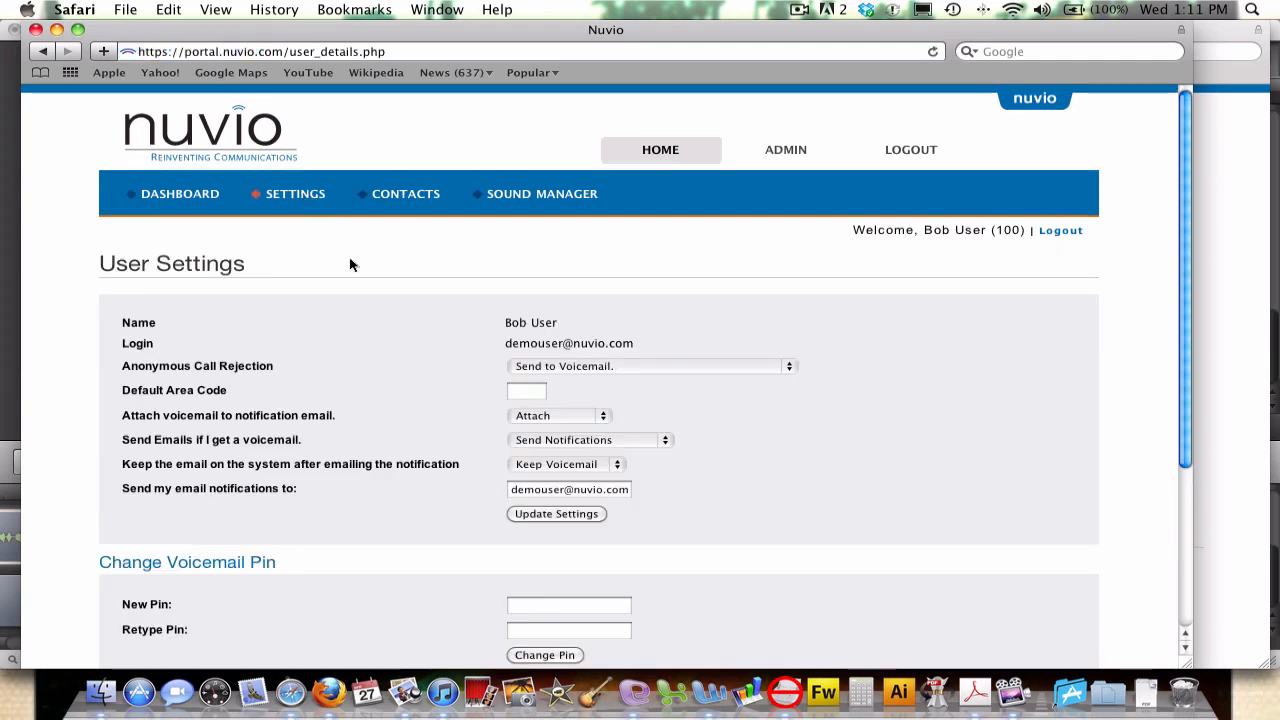
scroll(665, 310, "down", 2)
scroll(665, 310, "down", 2)
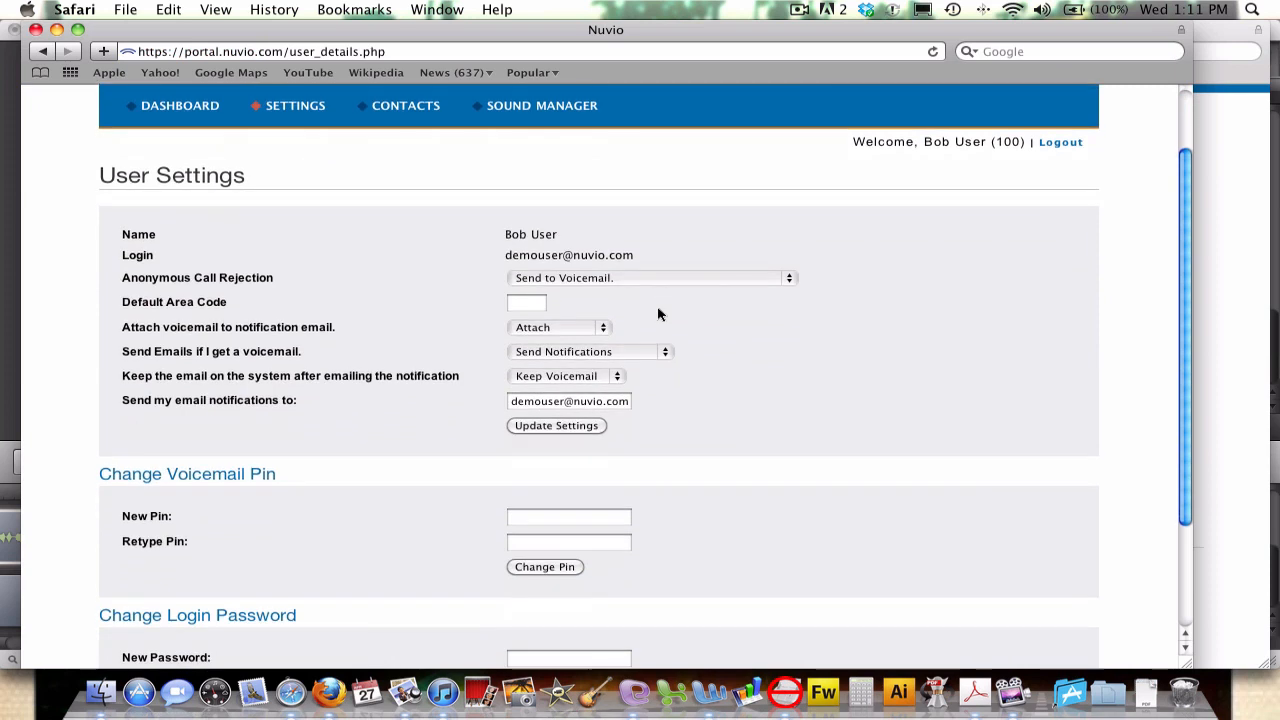
scroll(657, 314, "up", 1)
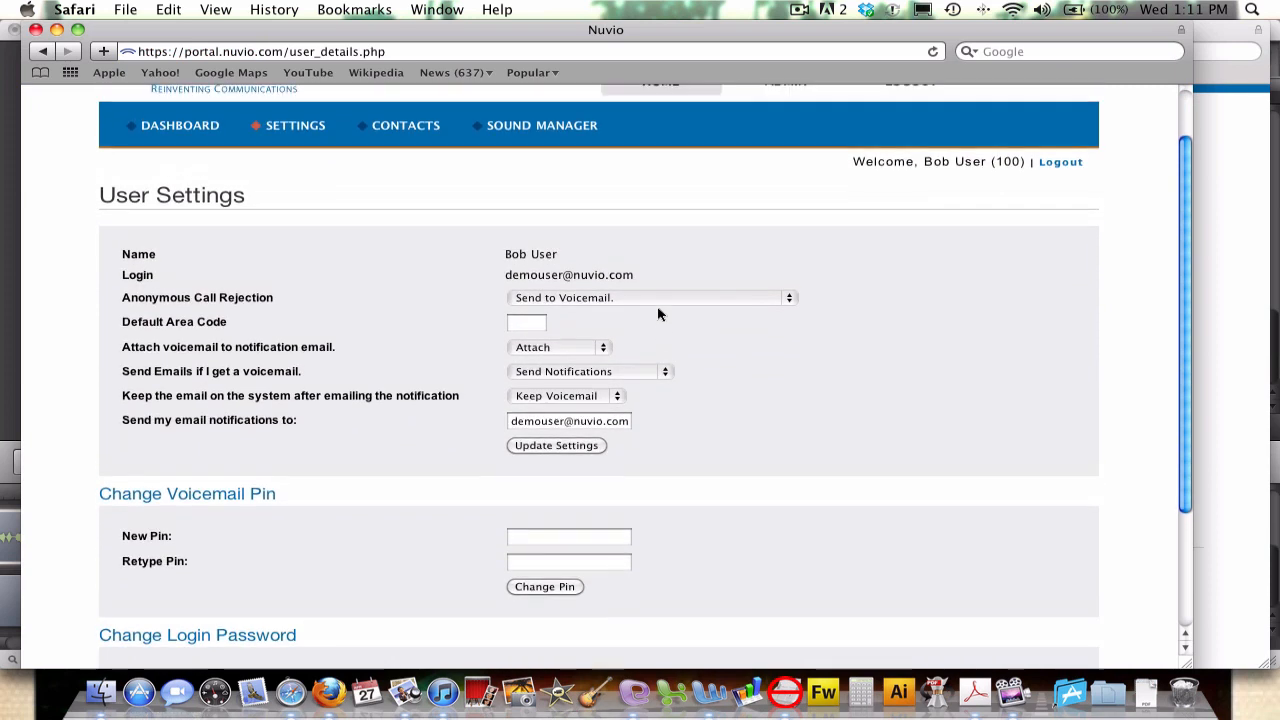
scroll(431, 574, "down", 3)
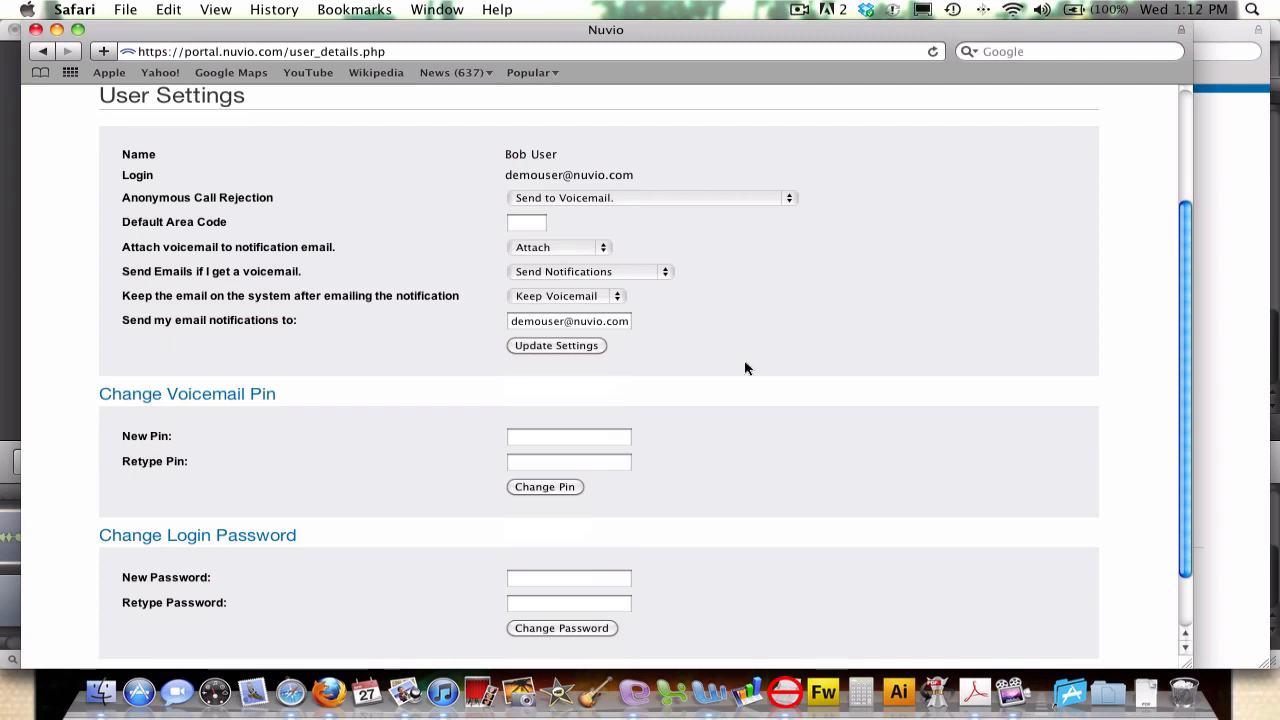
Step: View the user's contact list, and display the Sound Manager with its sound upload option and stored sounds
scroll(744, 368, "up", 4)
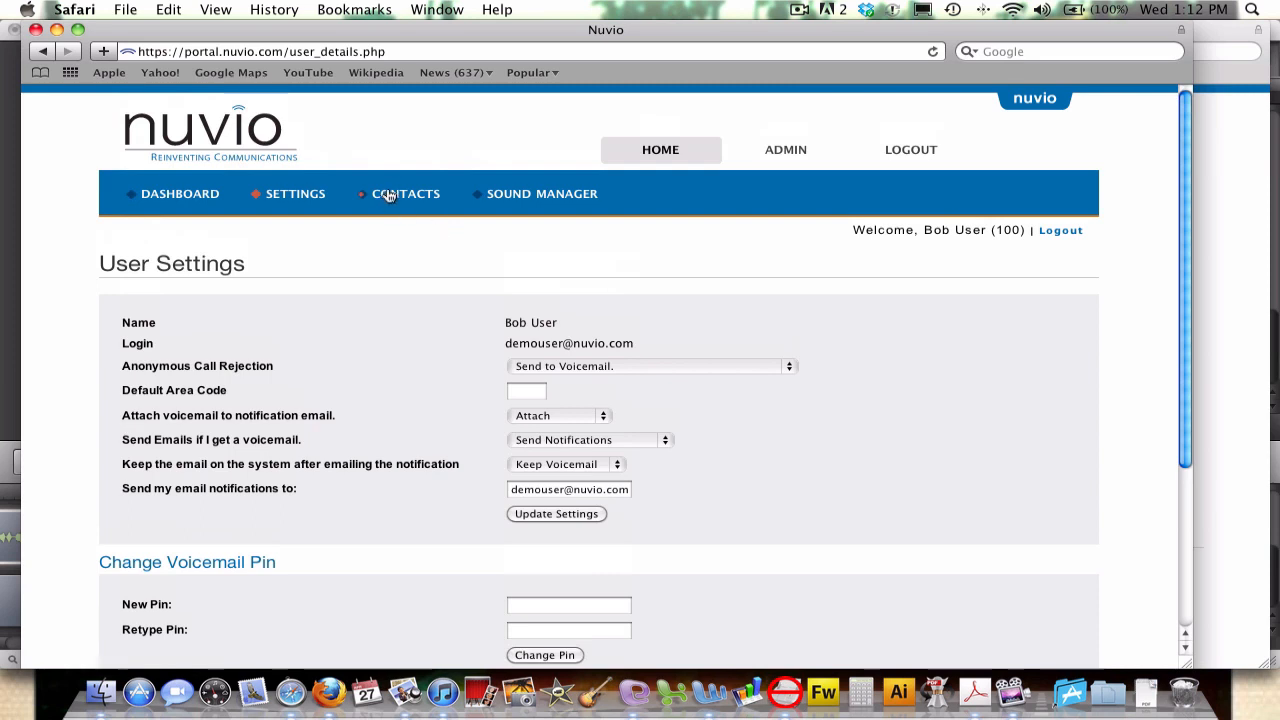
left_click(396, 196)
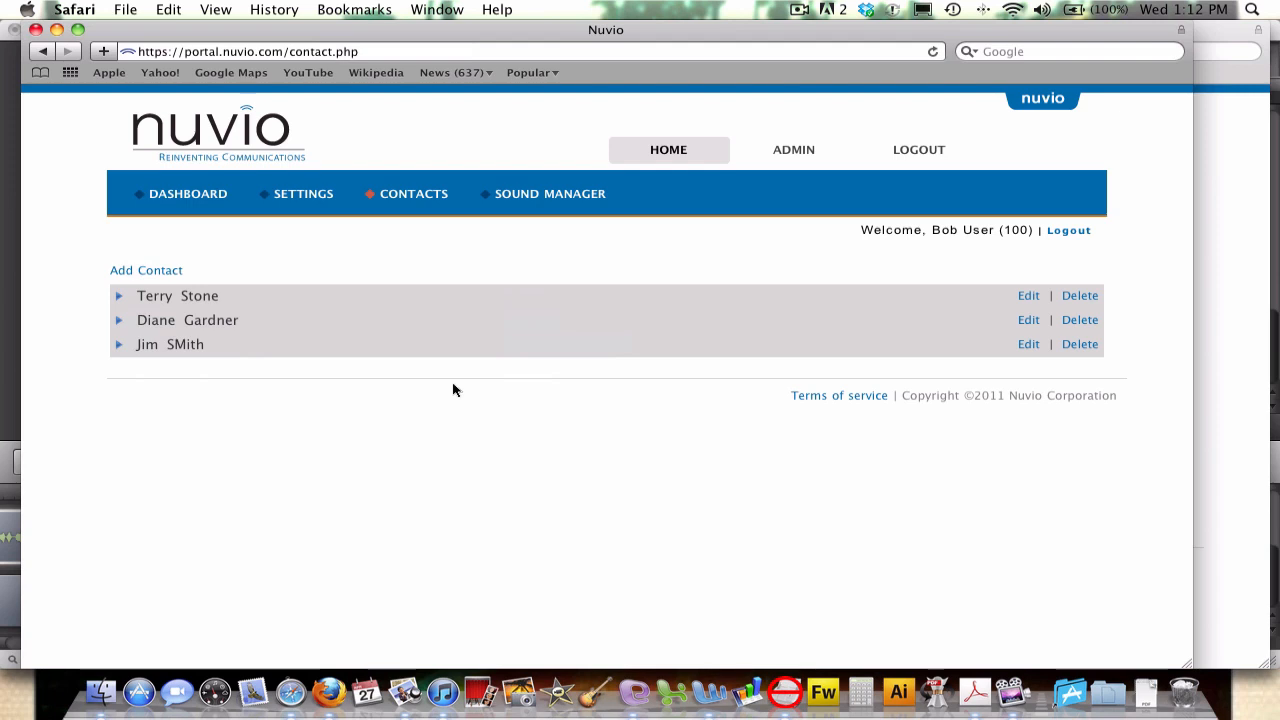
left_click(545, 196)
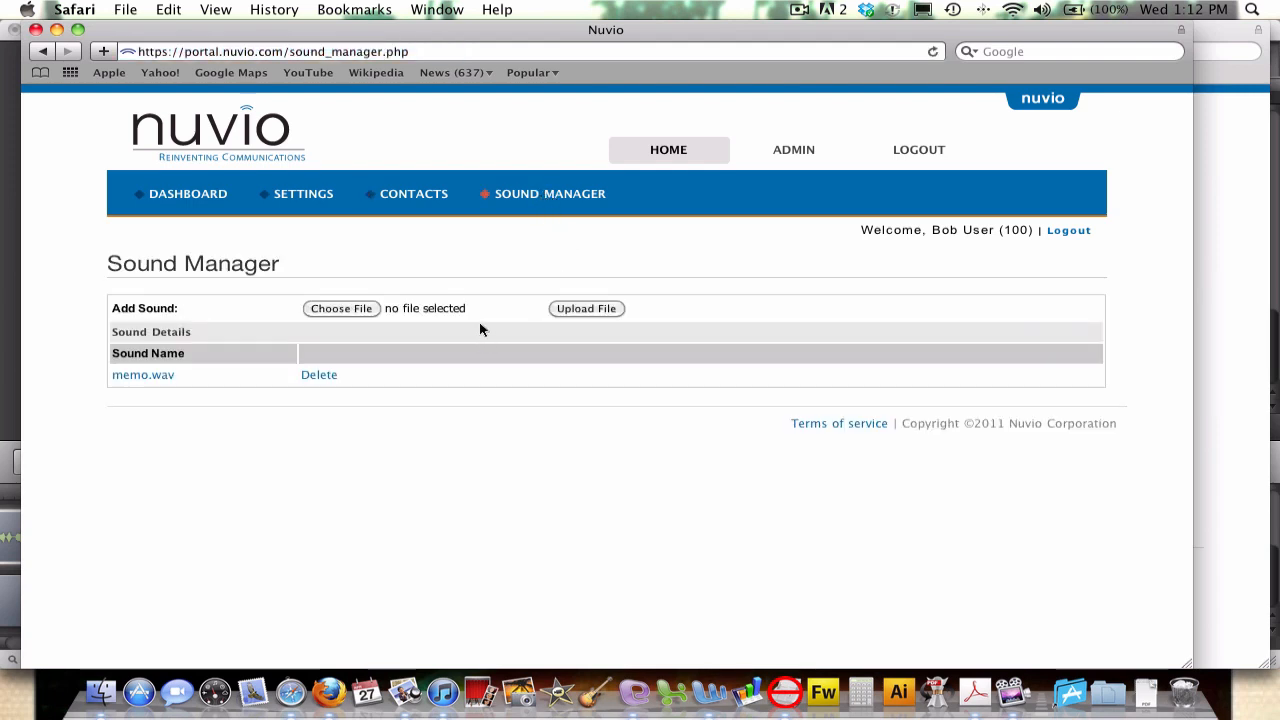